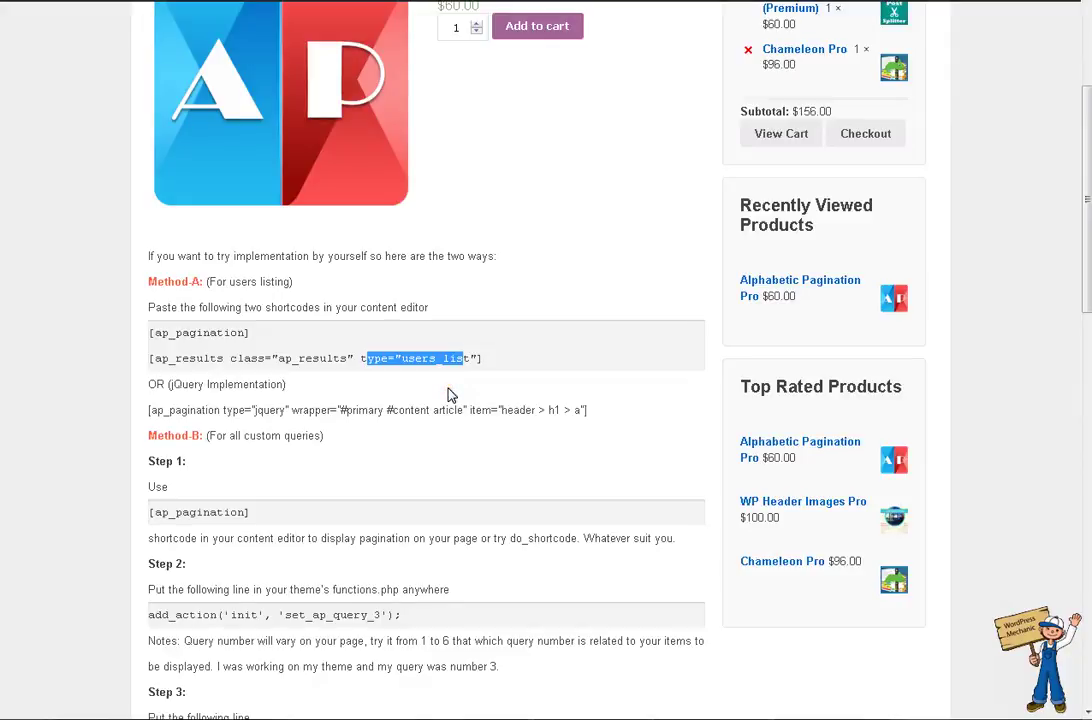
Check the Results page's shortcode against the docs, selecting its ap_results name and content_list type value.
left_click(541, 366)
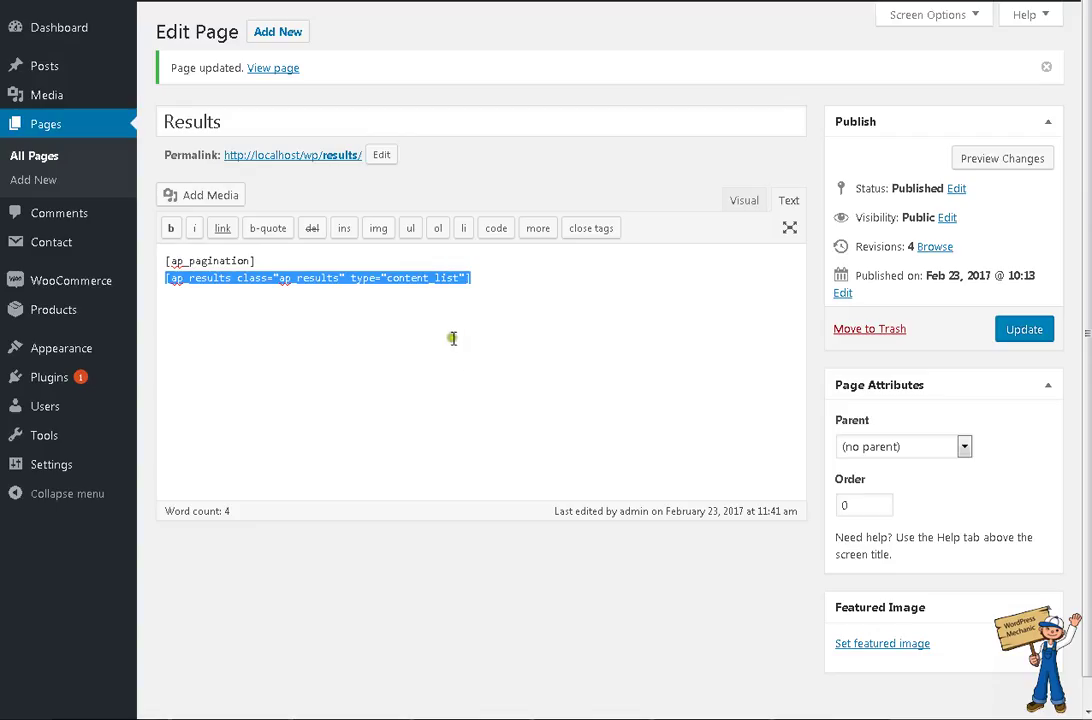
left_click(451, 335)
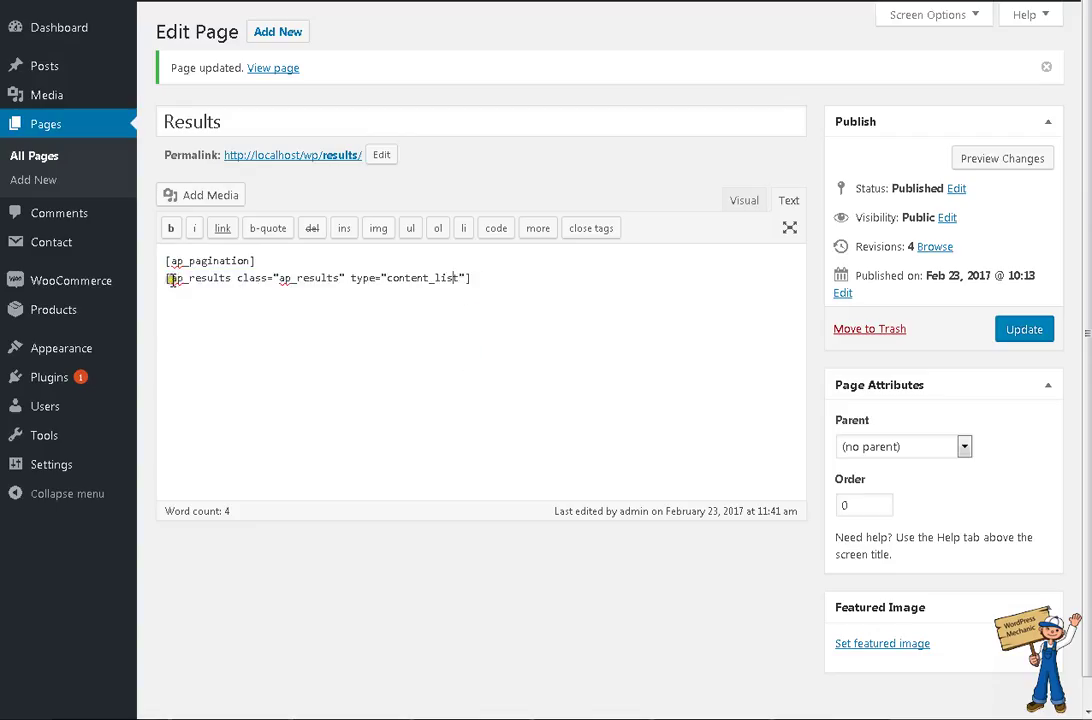
left_click_drag(171, 279, 232, 279)
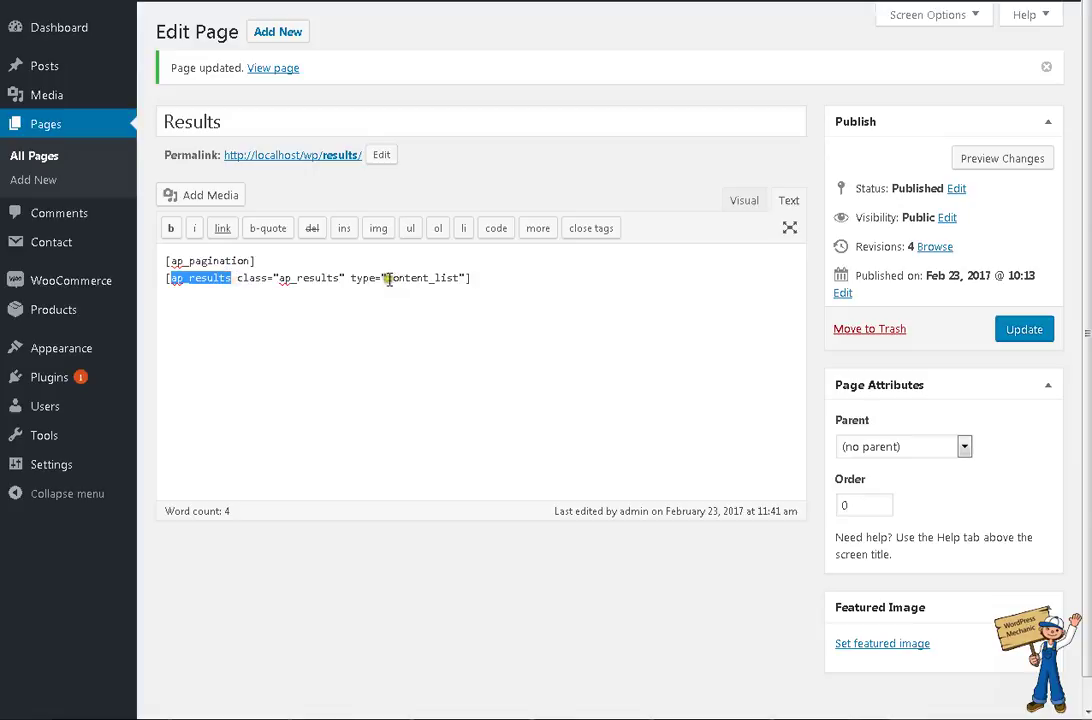
left_click_drag(387, 279, 462, 280)
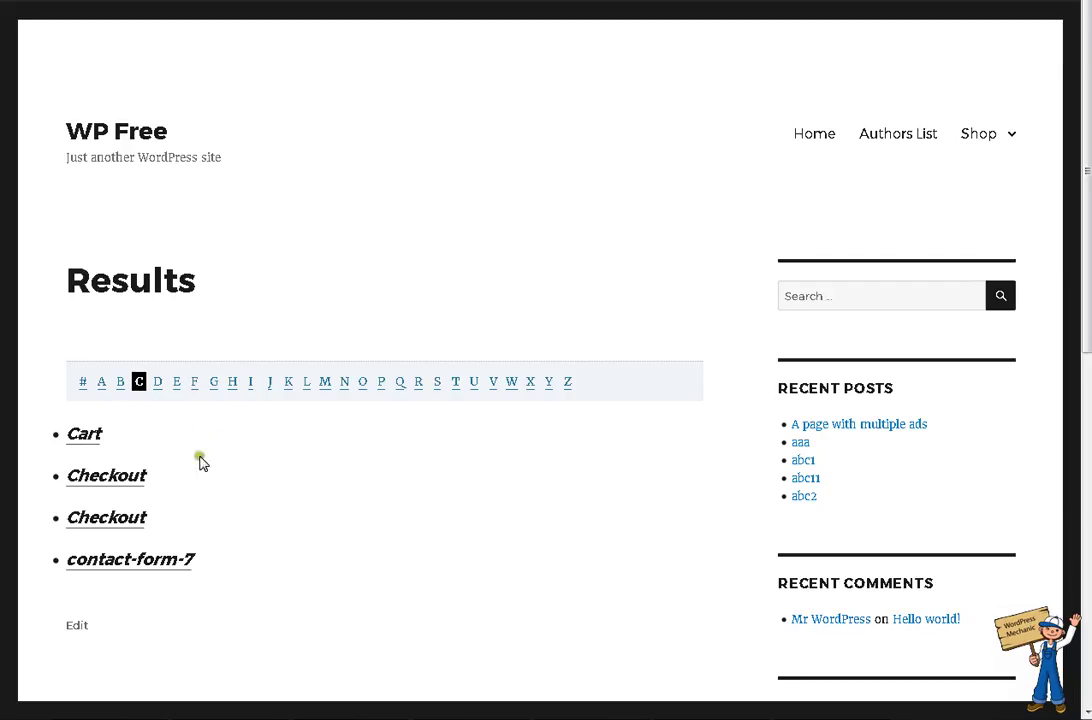
mouse_move(329, 5)
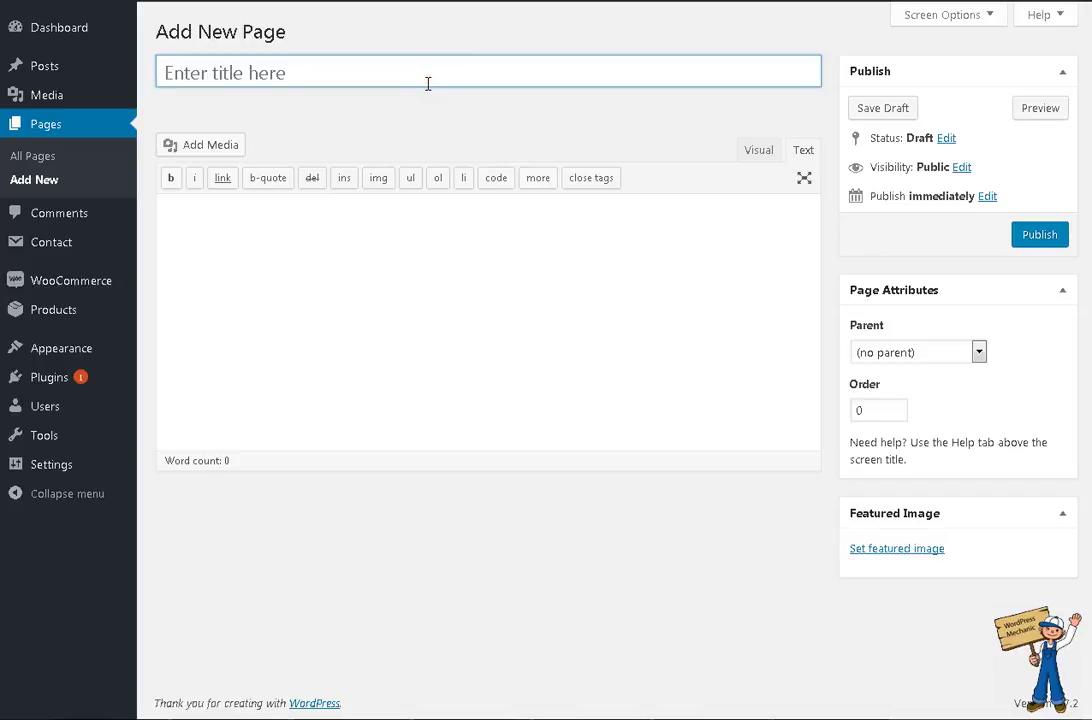
Title the new page 'All Pages', paste in the [ap_pagination] shortcode, and publish it.
left_click(427, 83)
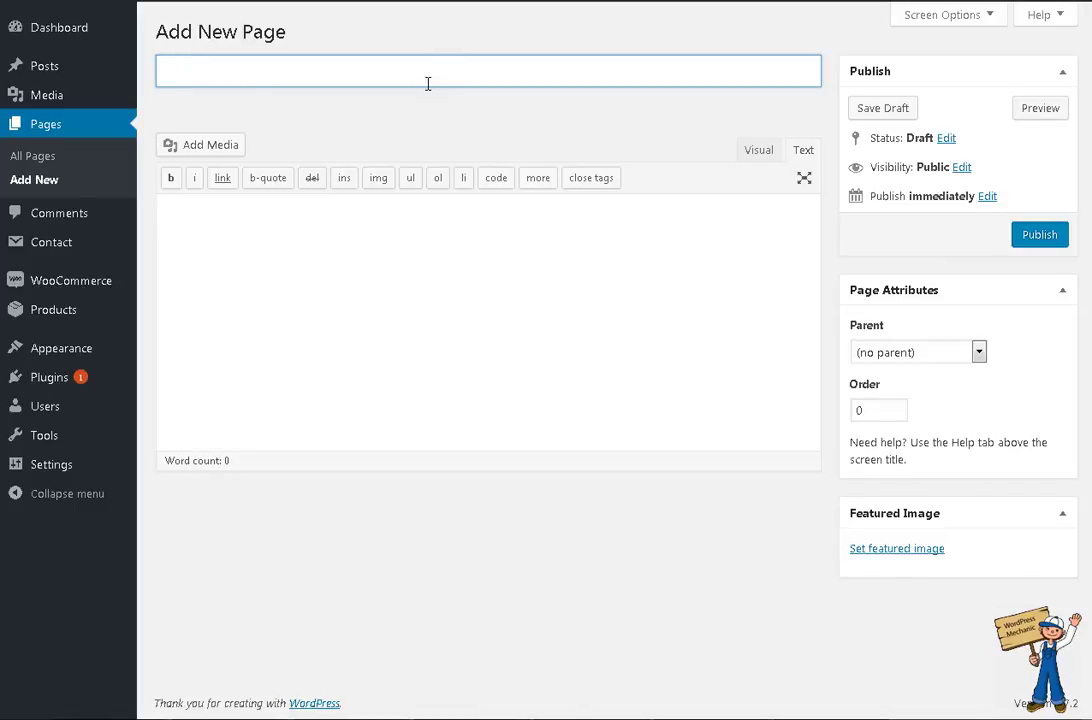
type("All Pages")
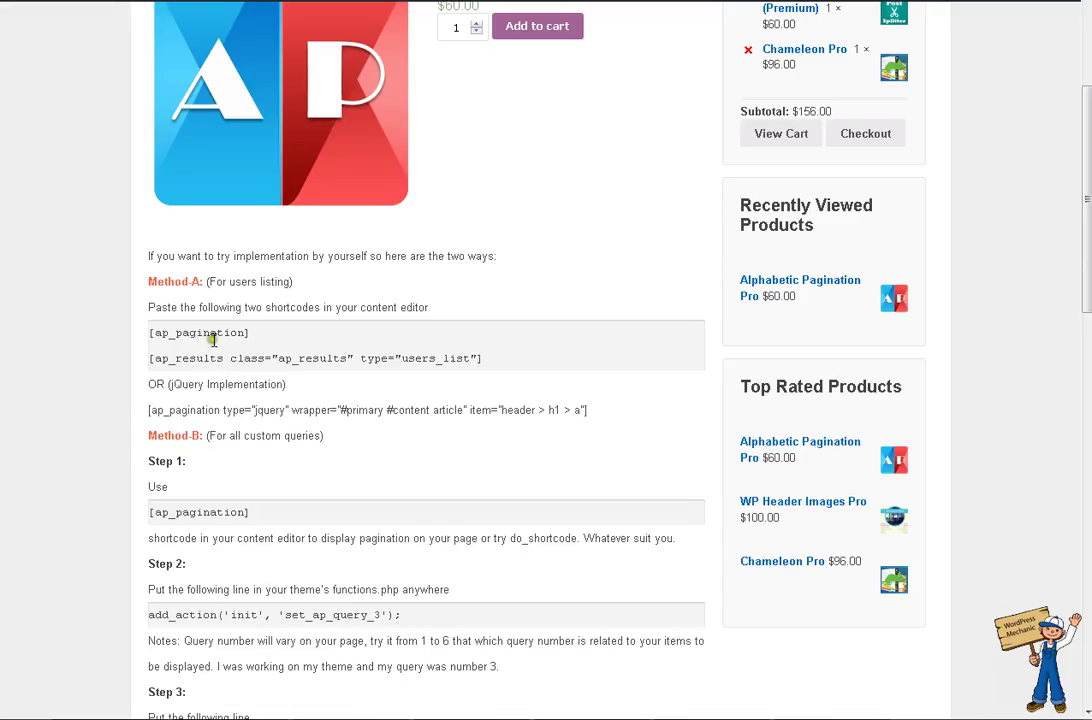
left_click_drag(148, 332, 251, 334)
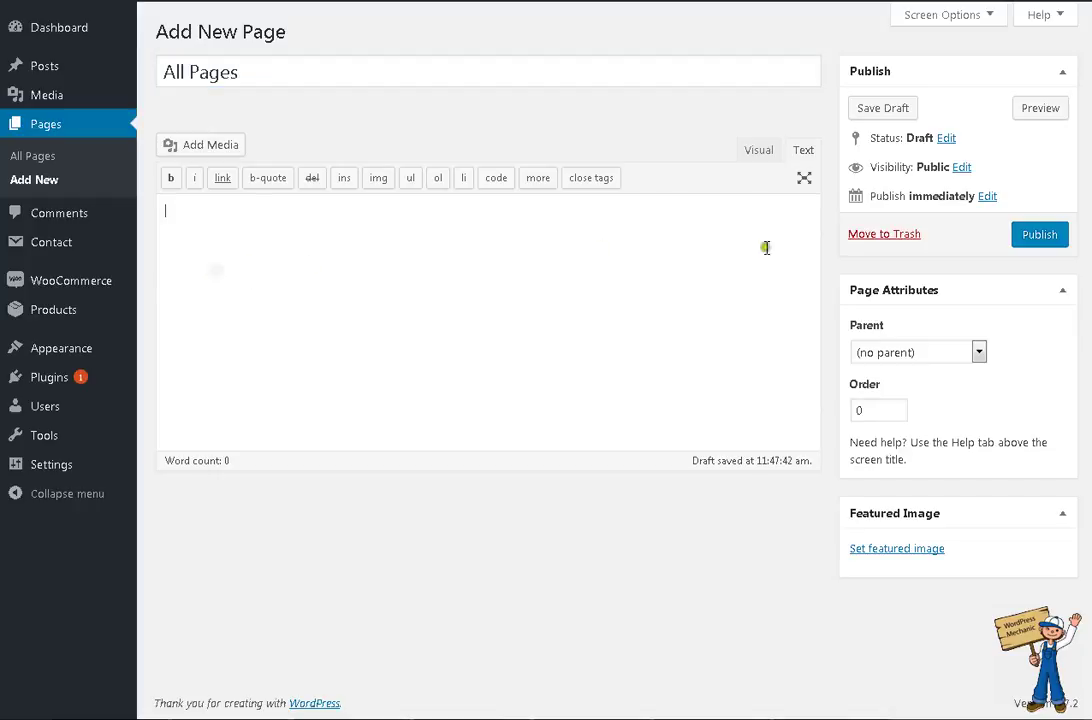
type("[ap_pagination]")
left_click(1035, 236)
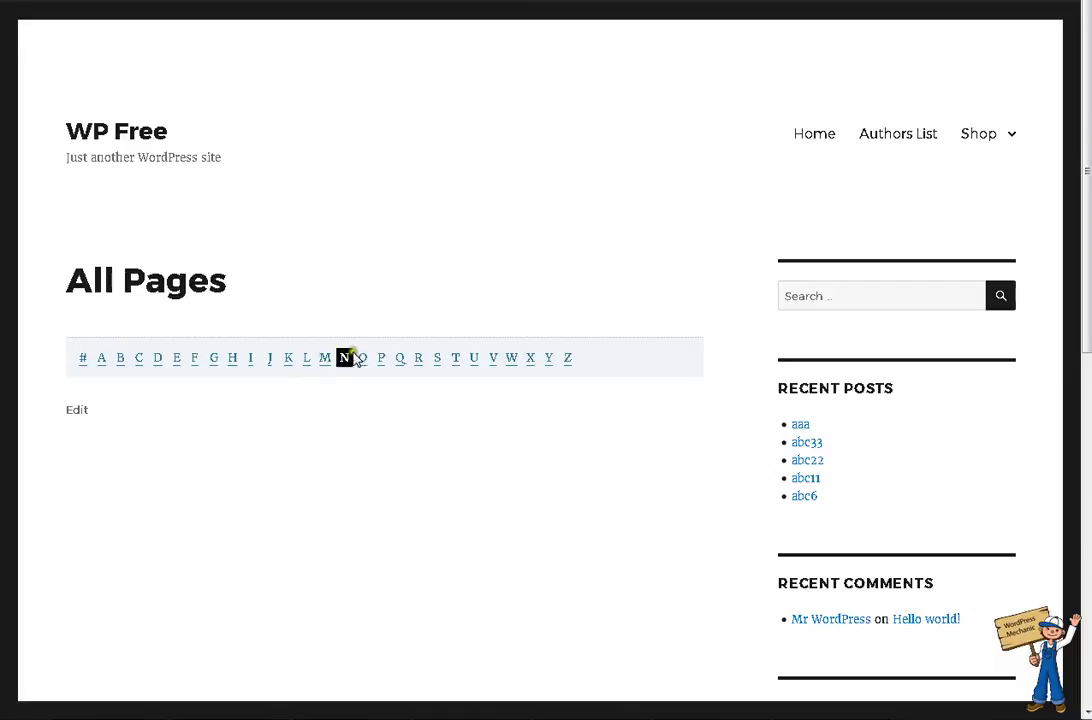
left_click(566, 358)
left_click_drag(597, 360, 100, 378)
left_click(139, 385)
key("ctrl+Tab")
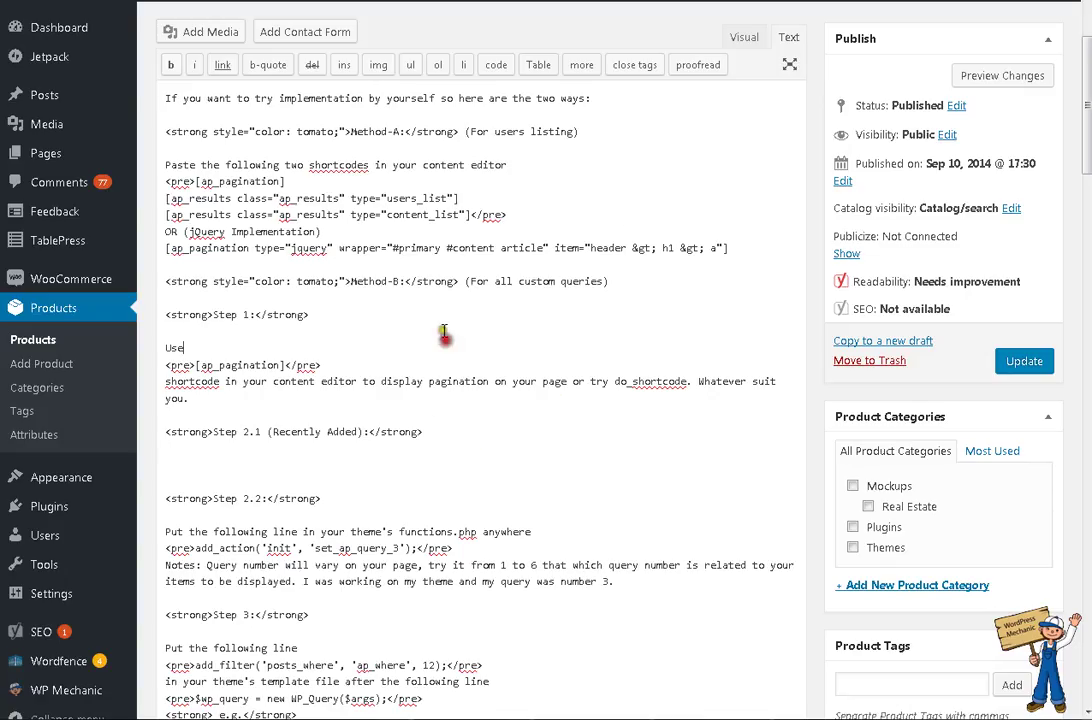
Paste the [ap_results type="content_list"] shortcode below [ap_pagination] on All Pages and update the page.
left_click_drag(474, 213, 152, 214)
key("ctrl+c")
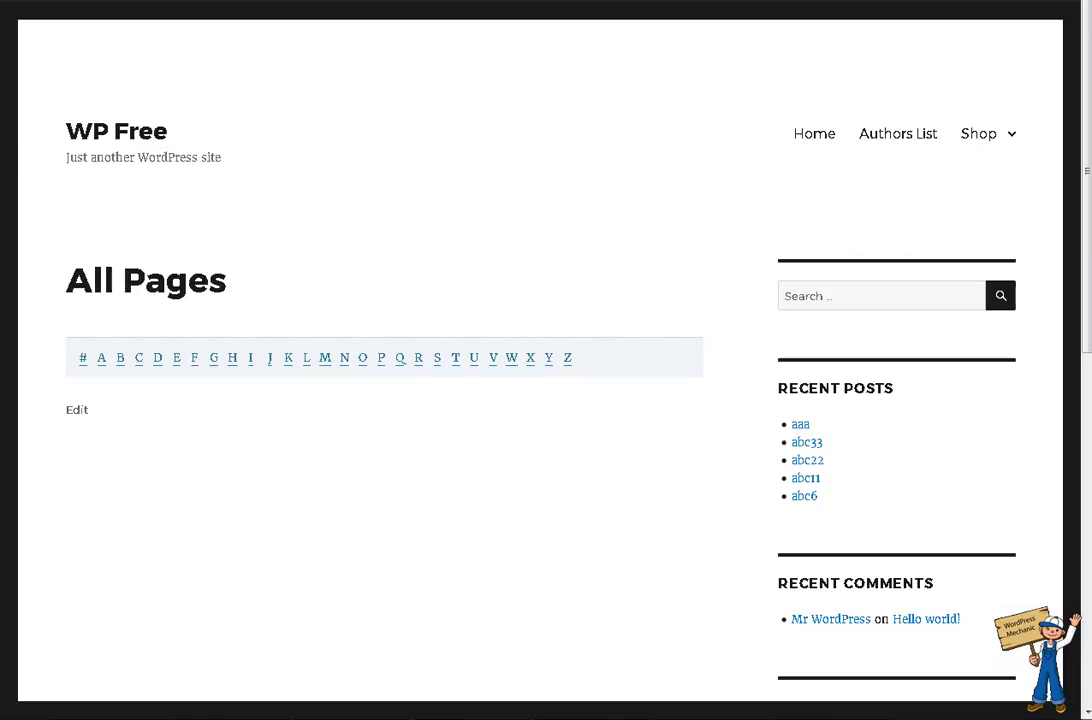
left_click(494, 137)
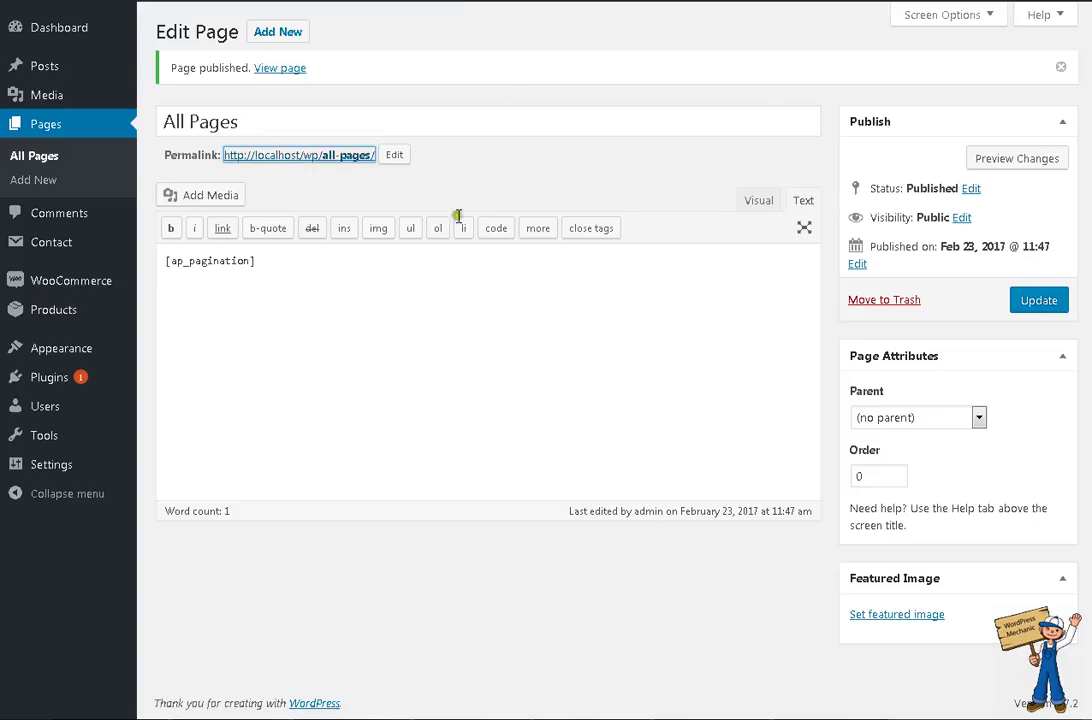
left_click(323, 261)
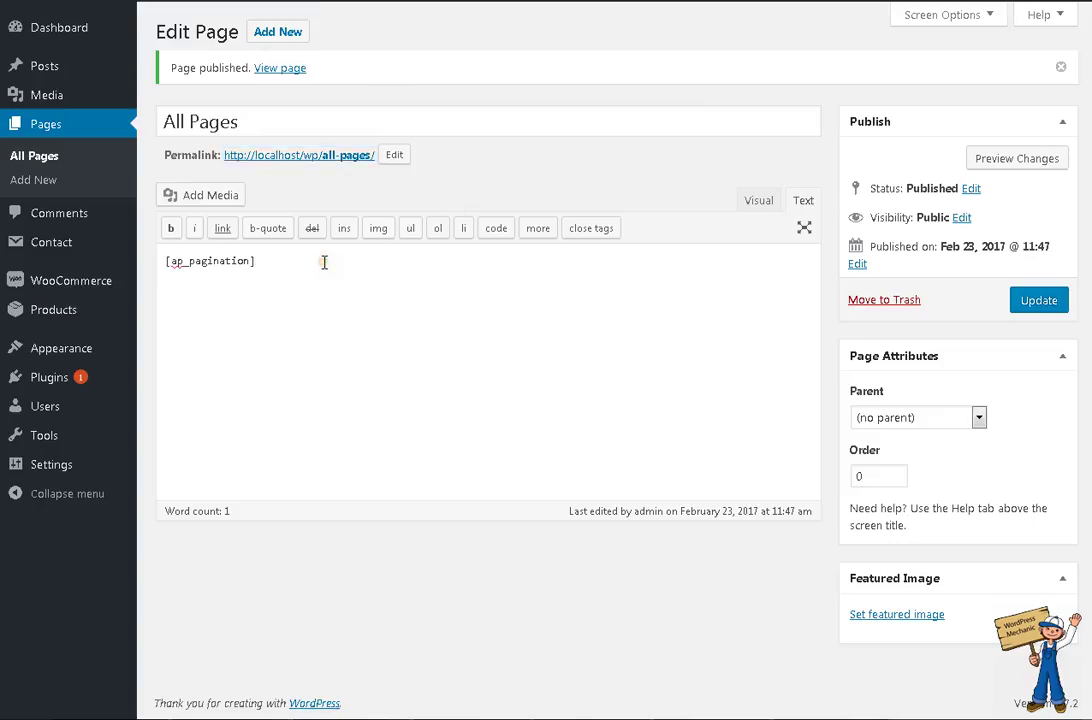
key("ctrl+v")
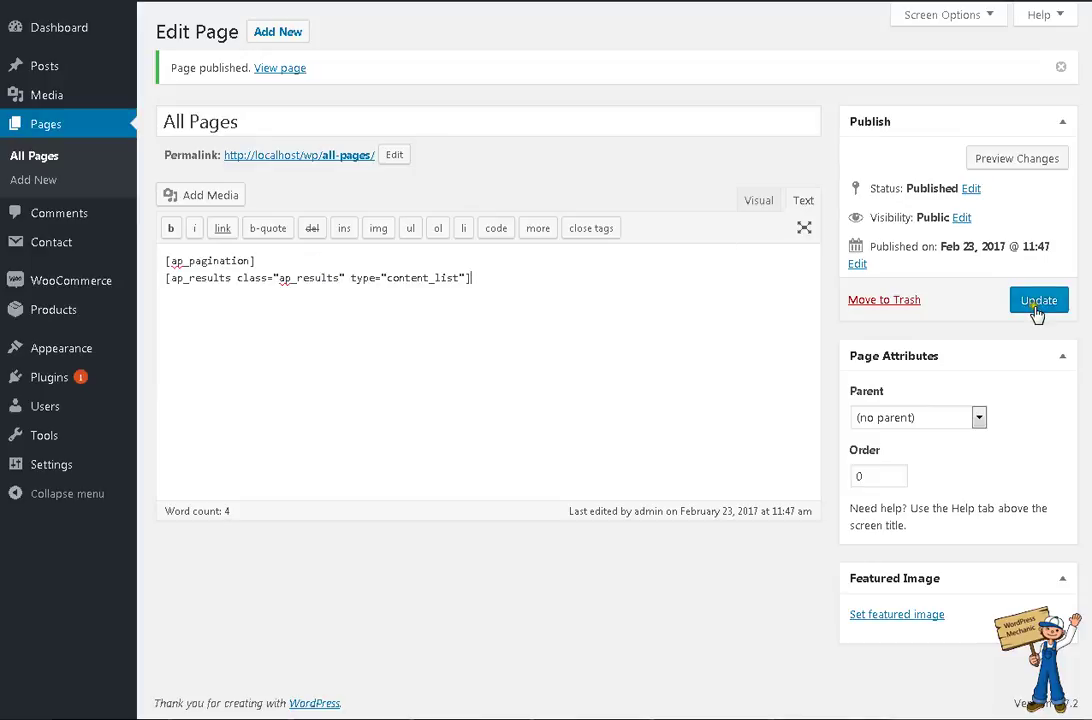
left_click(1037, 311)
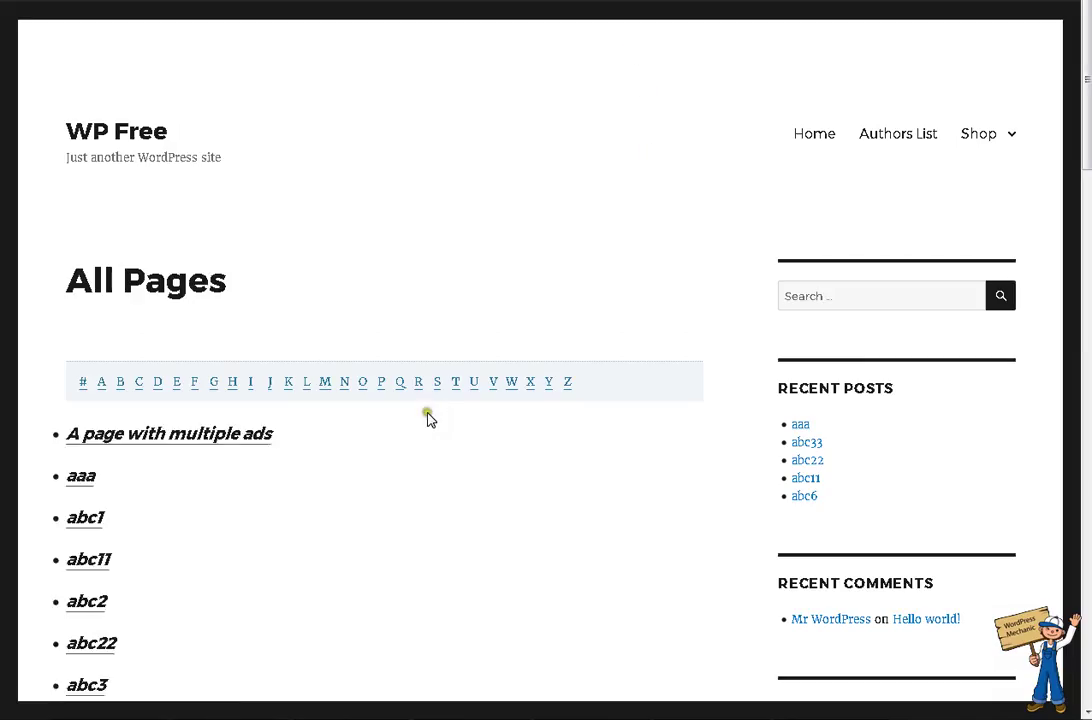
Scroll through the live All Pages list, then filter it by the letter B.
scroll(378, 397, "down", 3)
scroll(168, 200, "down", 20)
scroll(170, 247, "up", 20)
left_click(124, 386)
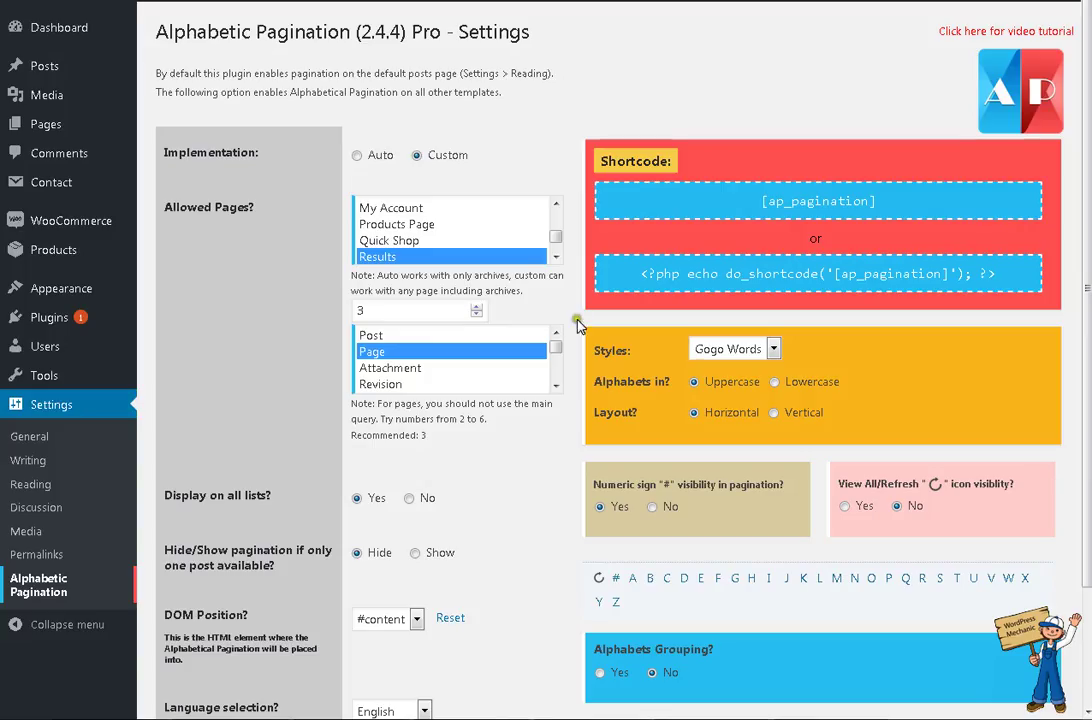
Open the Alphabetic Pagination settings and choose the custom implementation option.
left_click(40, 598)
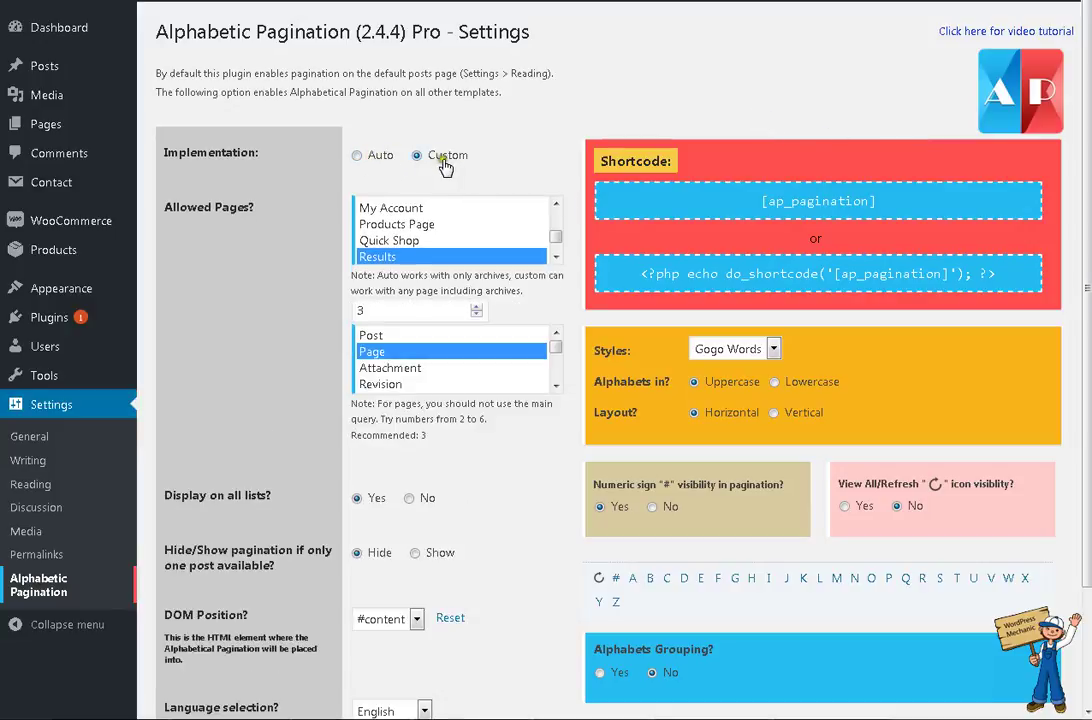
left_click(442, 157)
scroll(440, 233, "down", 2)
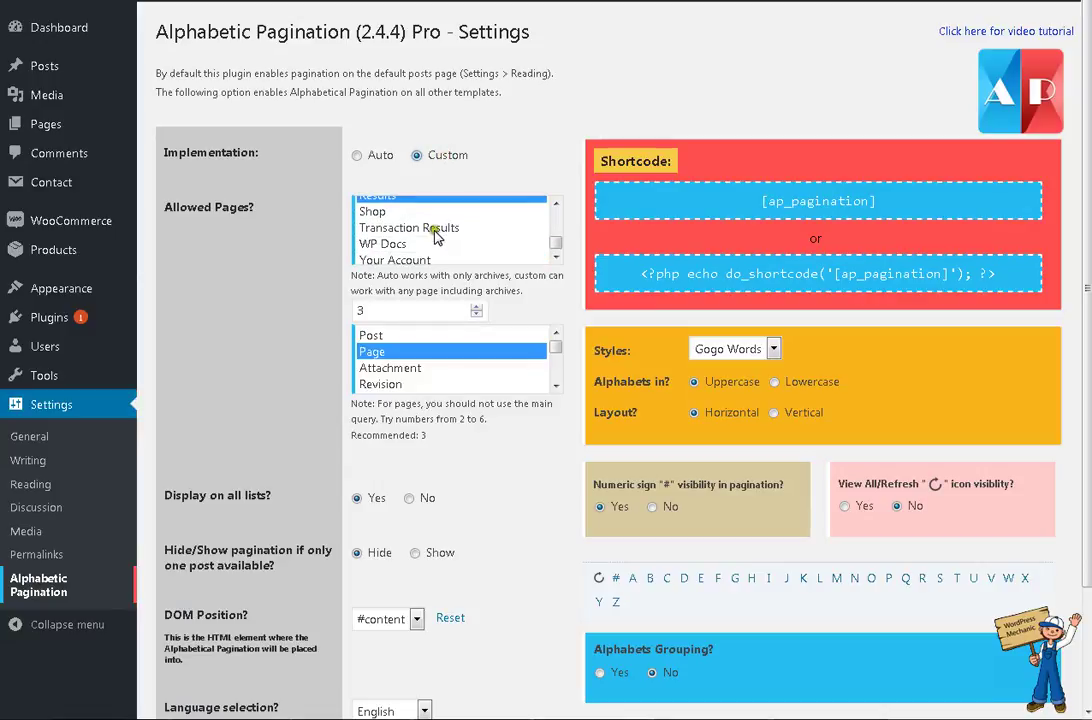
scroll(431, 237, "up", 4)
scroll(431, 237, "down", 2)
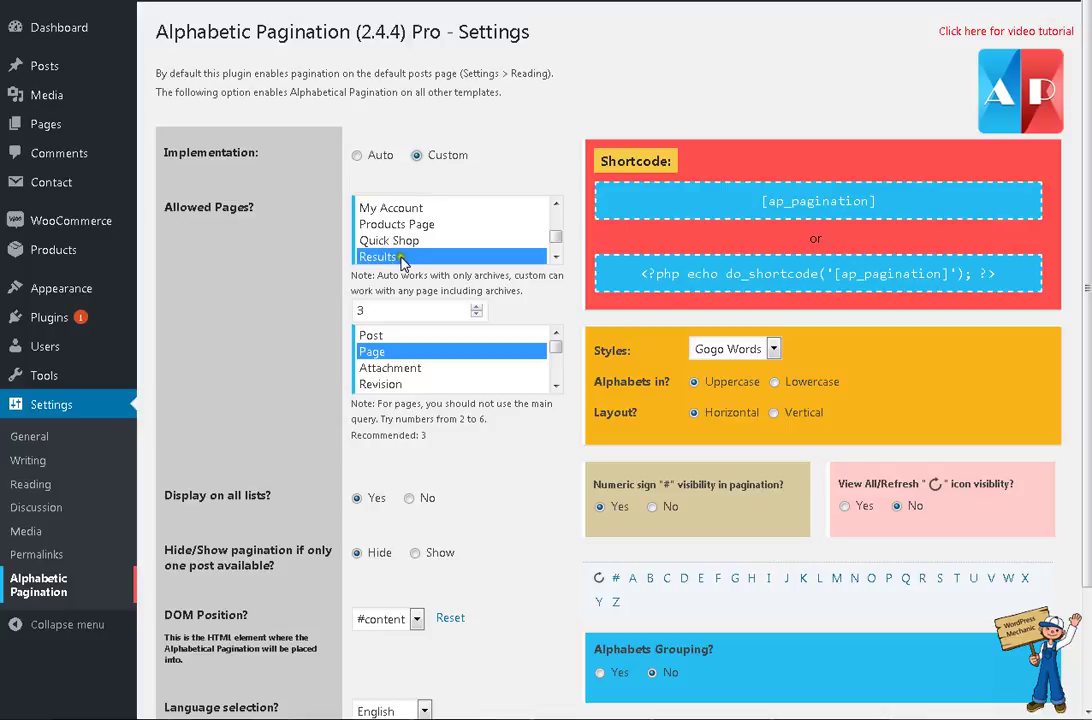
scroll(414, 255, "up", 4)
scroll(415, 255, "up", 2)
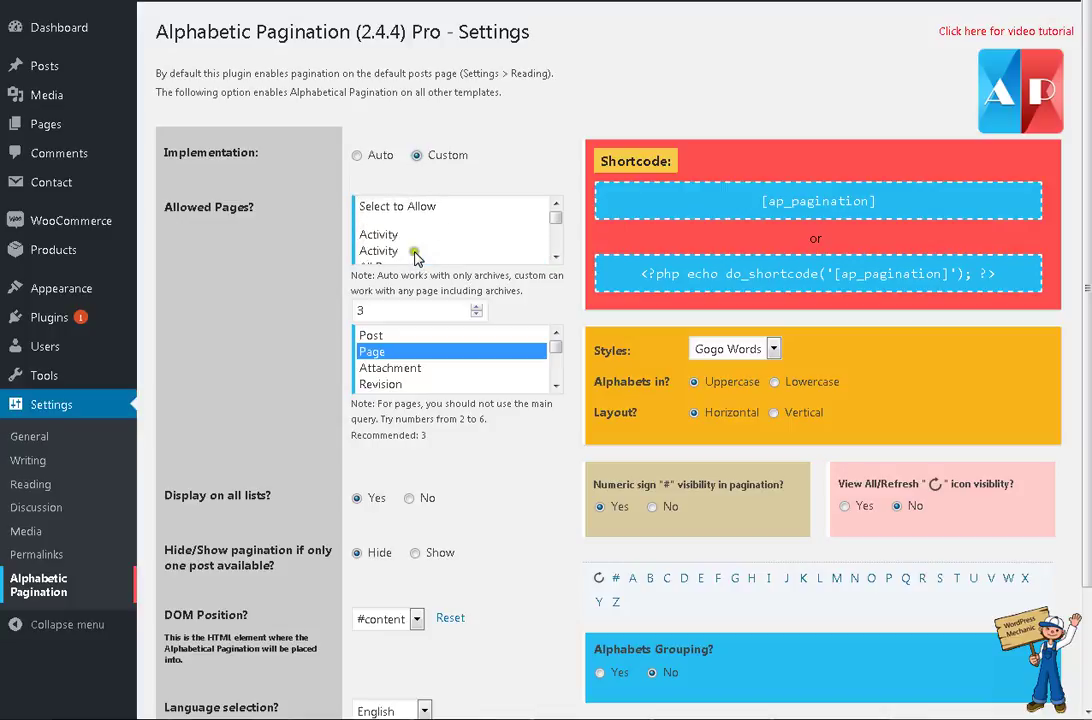
scroll(416, 257, "down", 2)
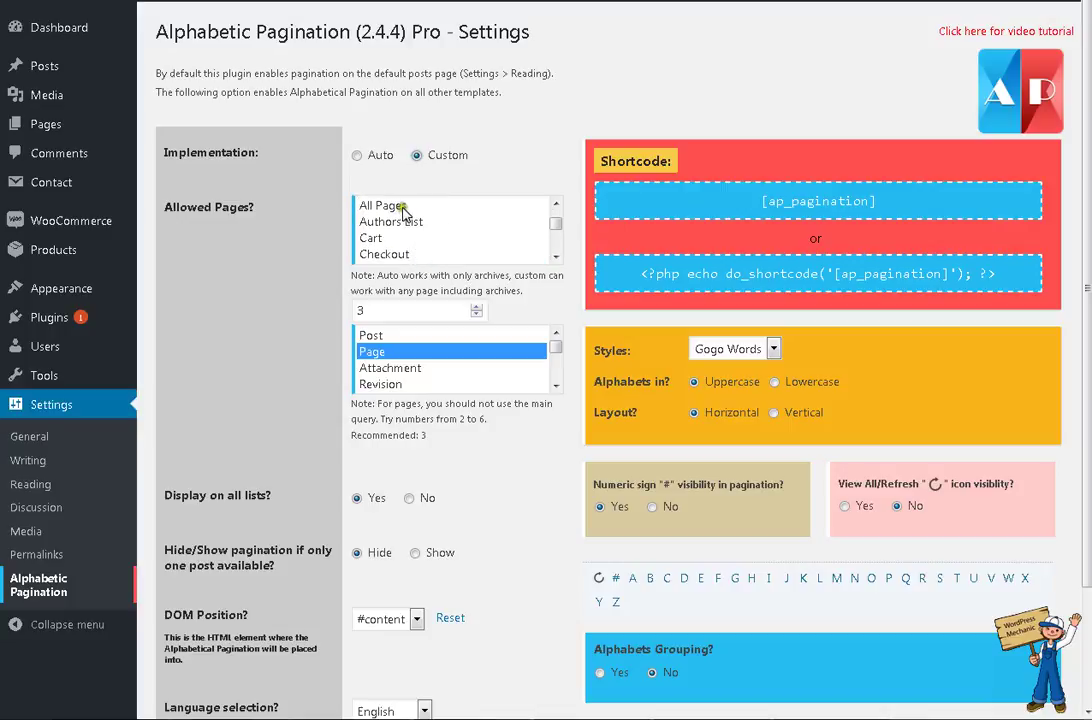
Add All Pages to the Allowed Pages list and save the settings.
left_click(408, 207)
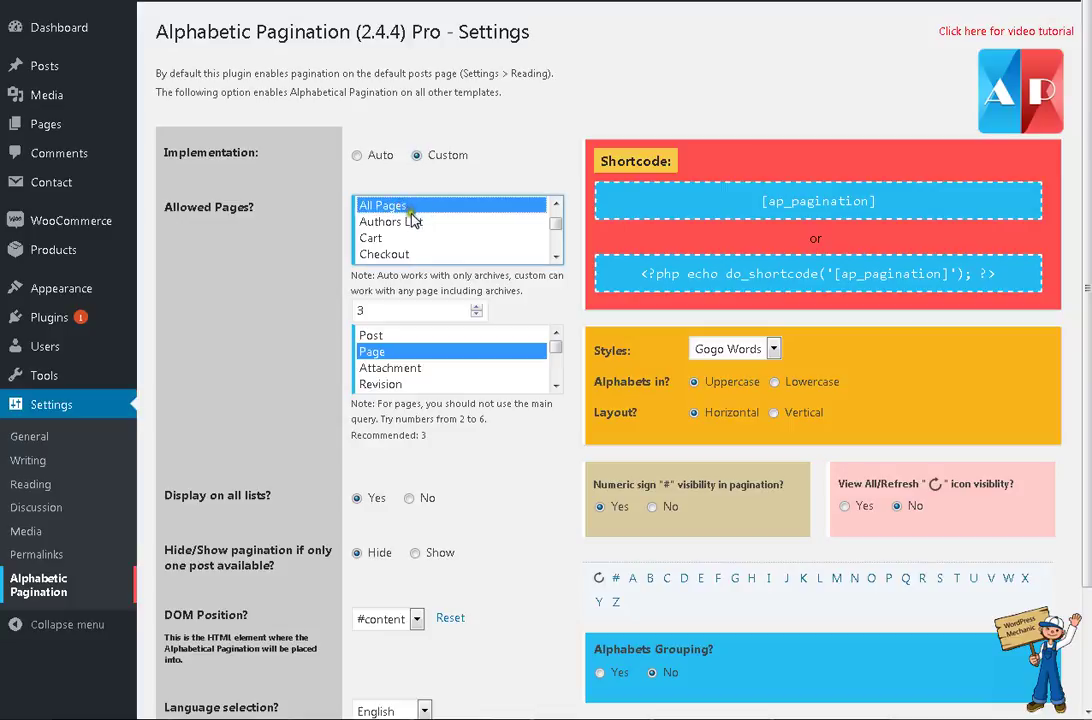
scroll(413, 222, "down", 4)
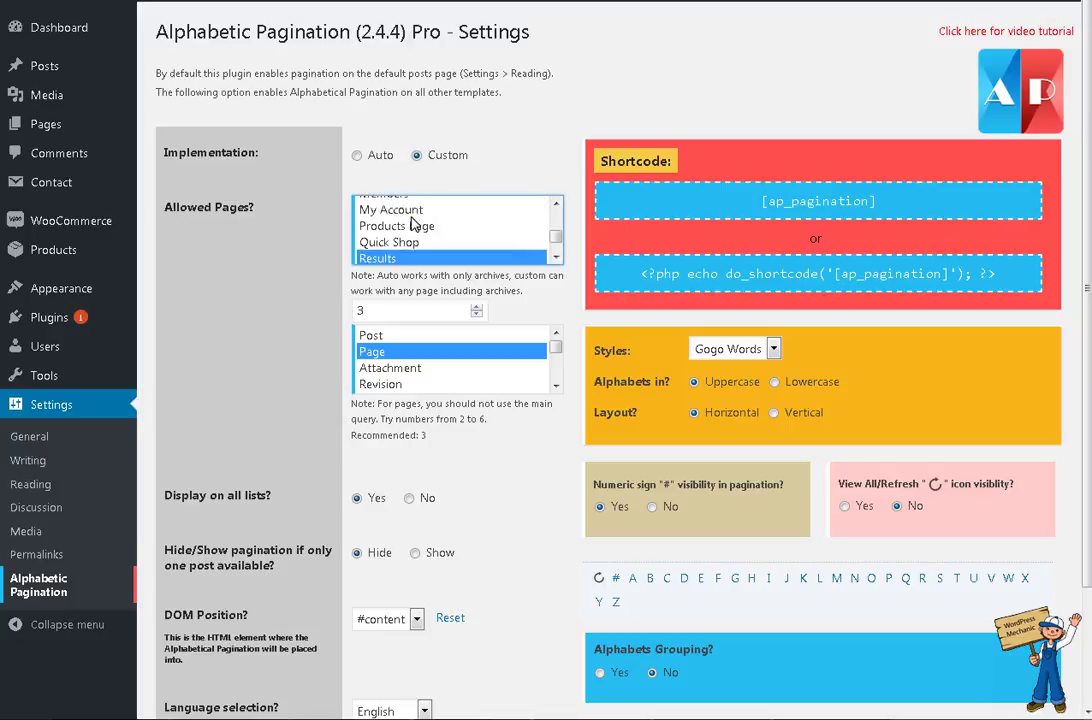
scroll(418, 221, "down", 1)
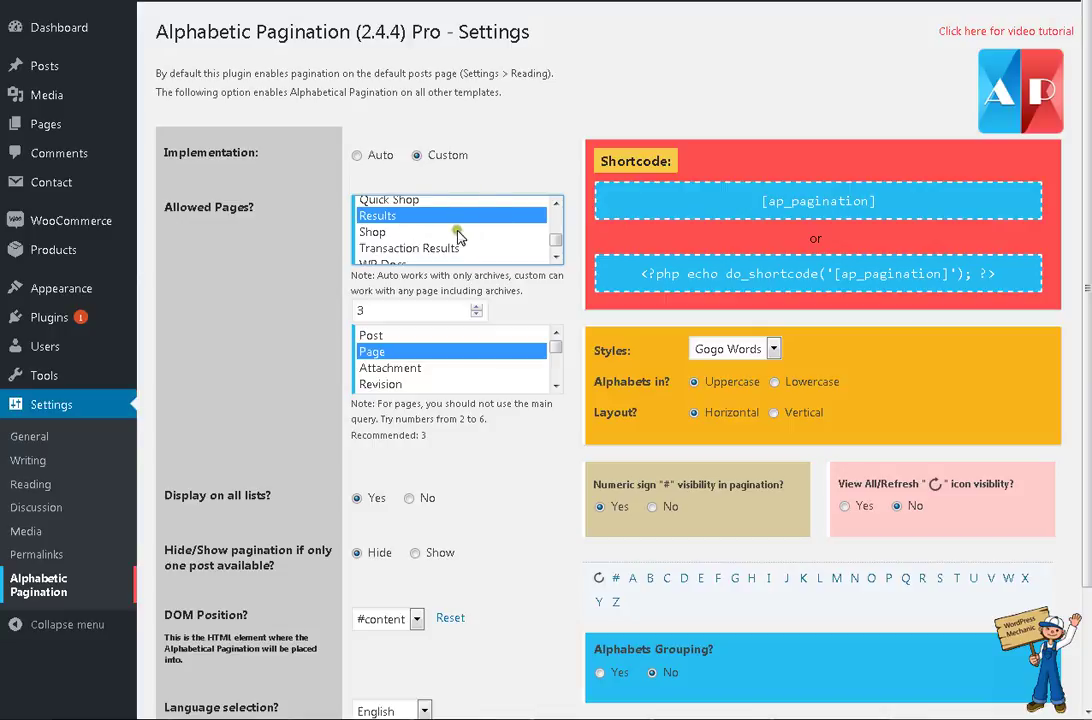
scroll(415, 220, "up", 5)
left_click(370, 207)
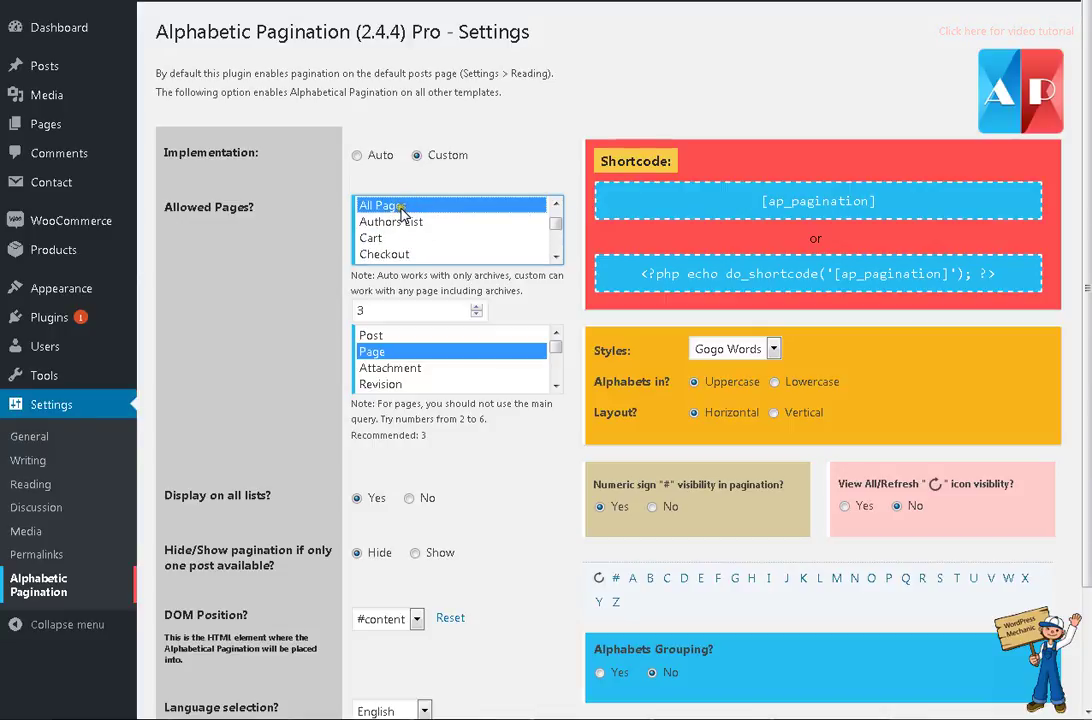
scroll(446, 345, "down", 5)
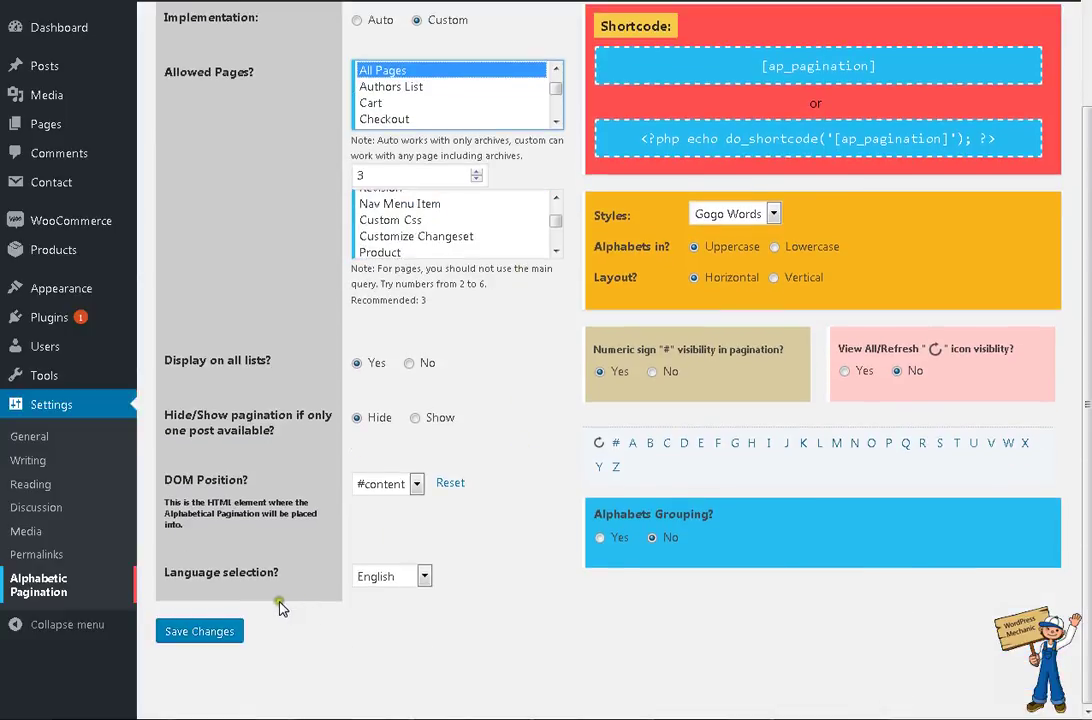
left_click(222, 633)
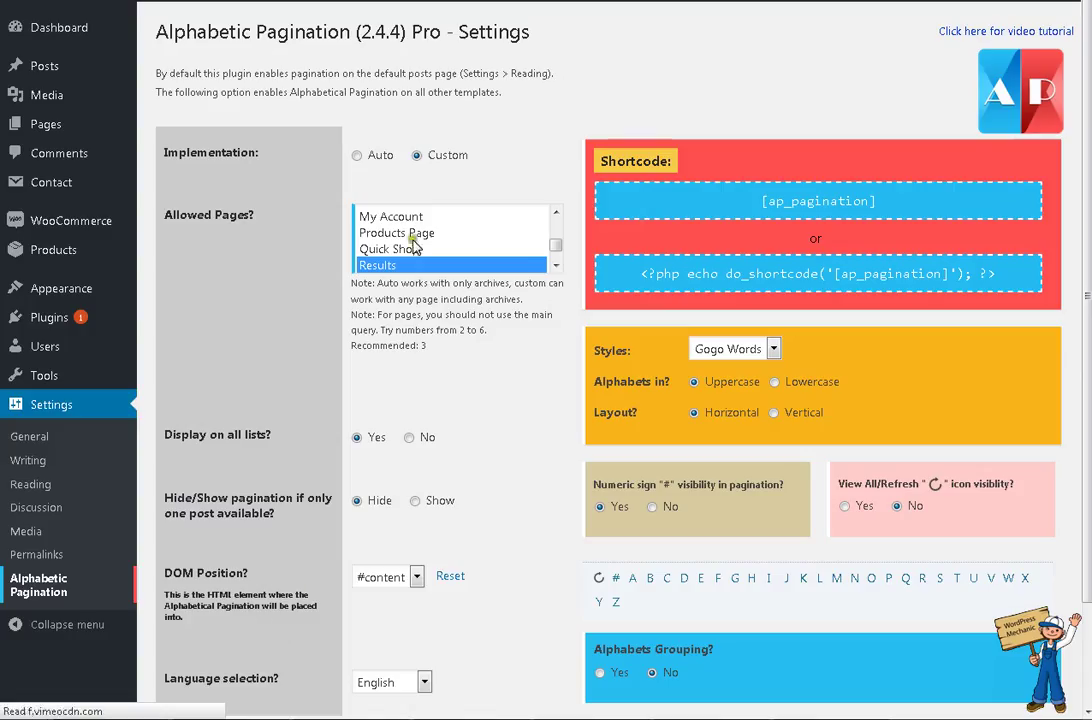
Select All Pages in the Allowed Pages list.
scroll(470, 244, "up", 5)
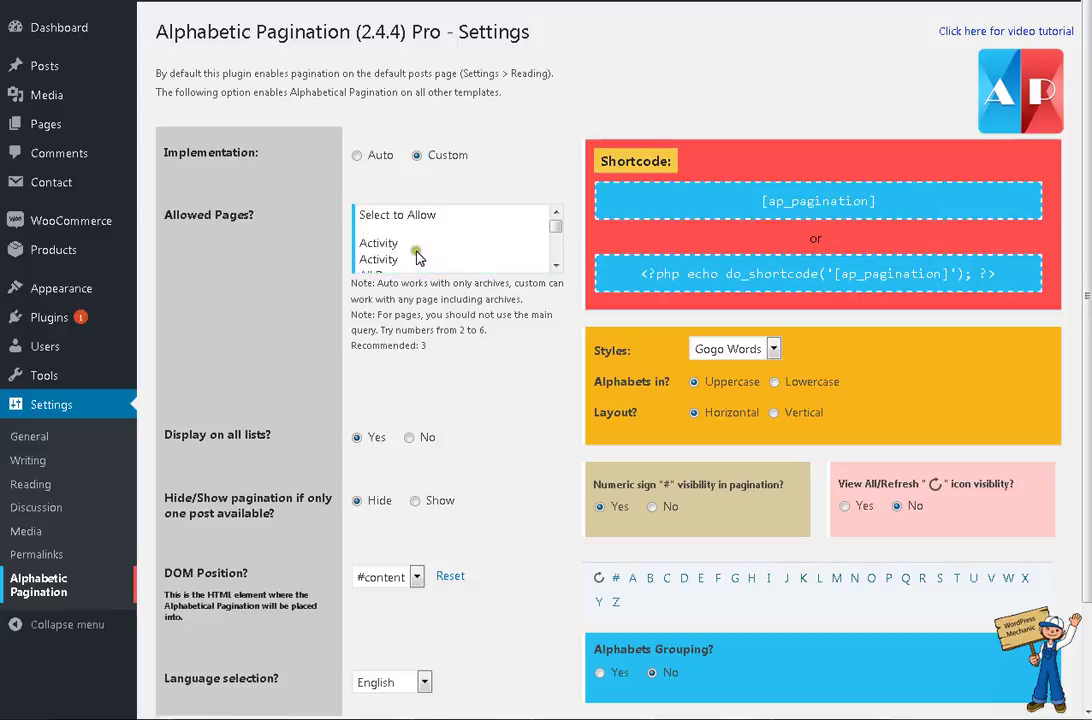
scroll(418, 257, "down", 1)
scroll(419, 254, "up", 3)
scroll(414, 251, "down", 3)
left_click(412, 206)
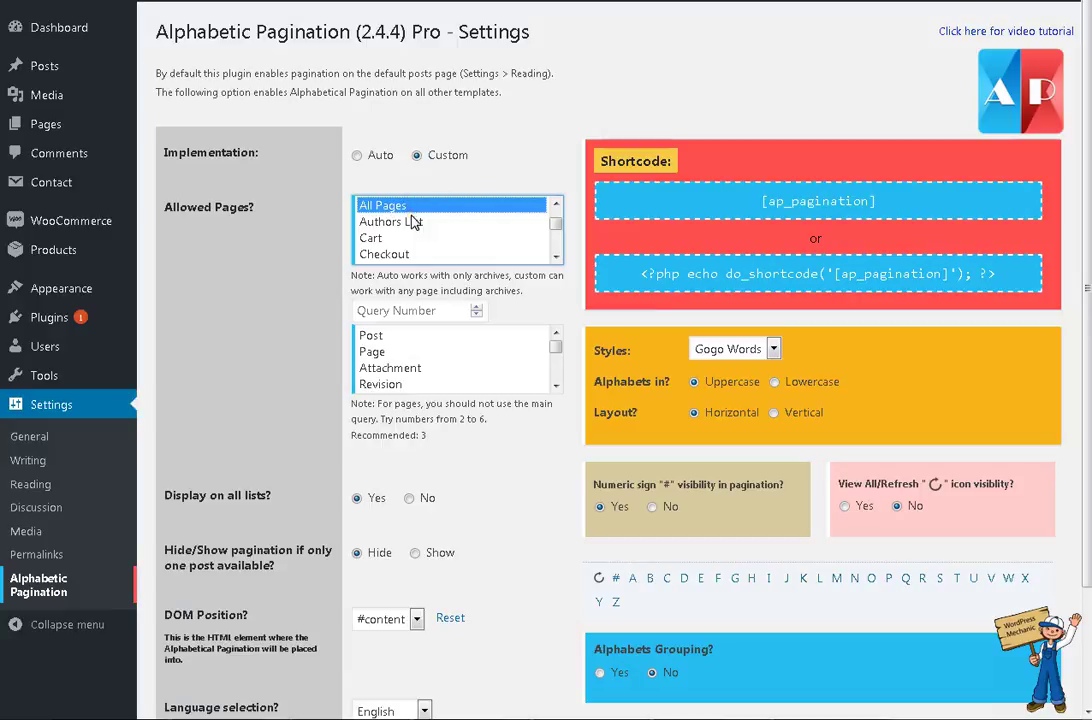
Try Post and then Page in the post types list.
scroll(406, 228, "down", 2)
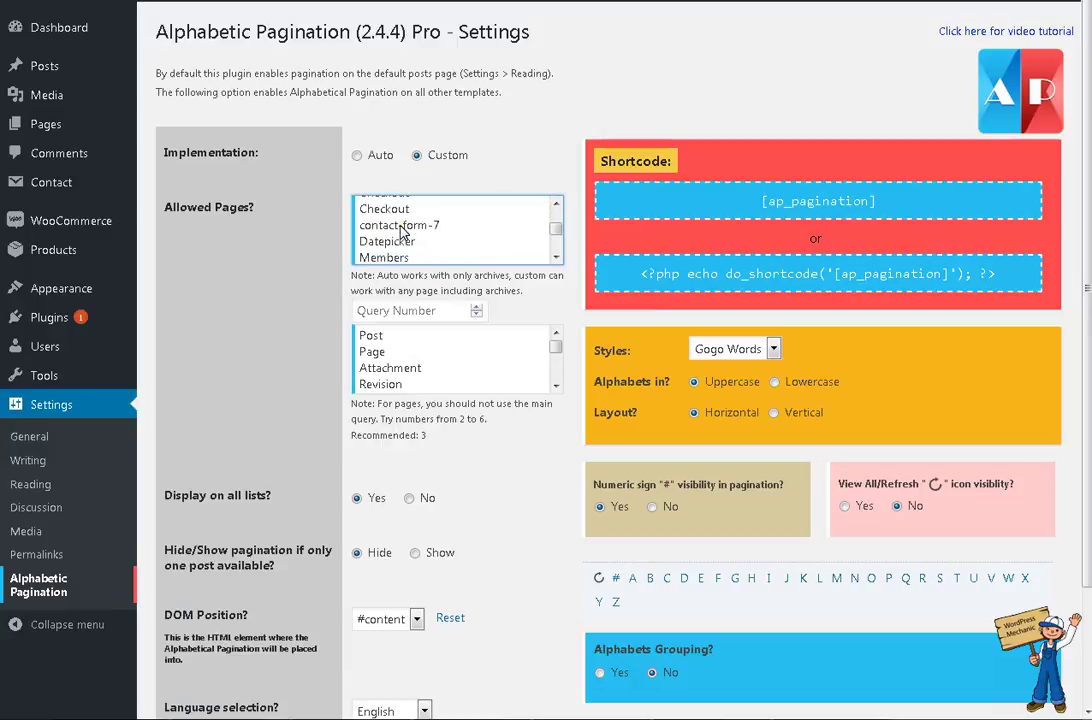
scroll(401, 231, "down", 2)
scroll(401, 231, "down", 2)
scroll(401, 231, "down", 1)
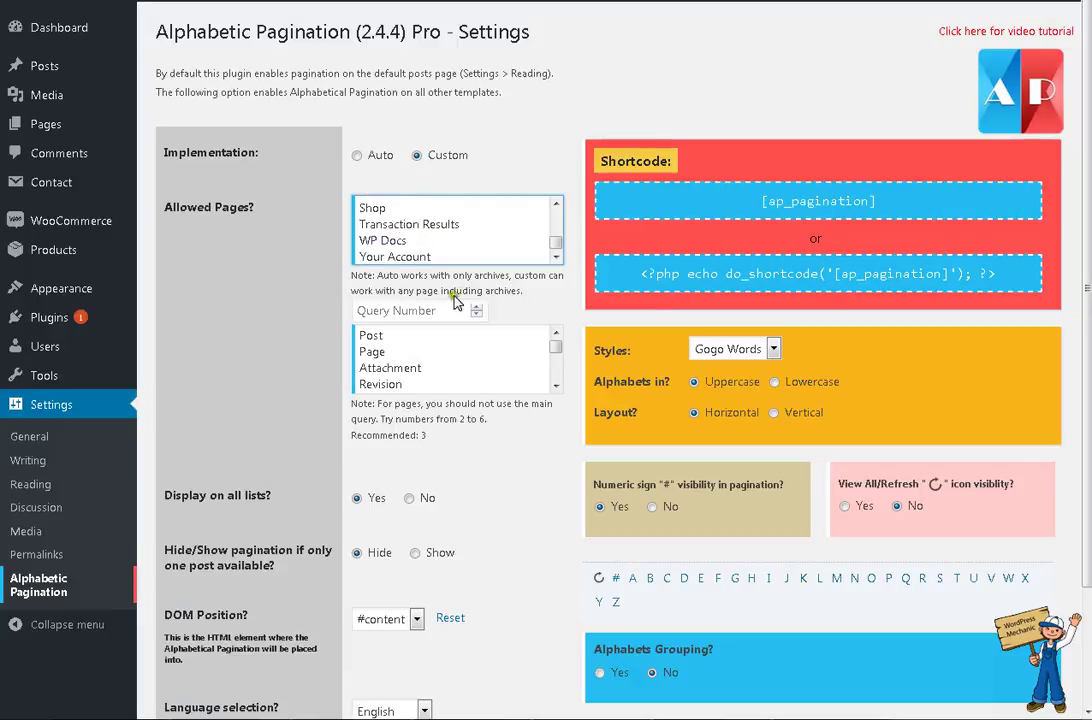
left_click(413, 340)
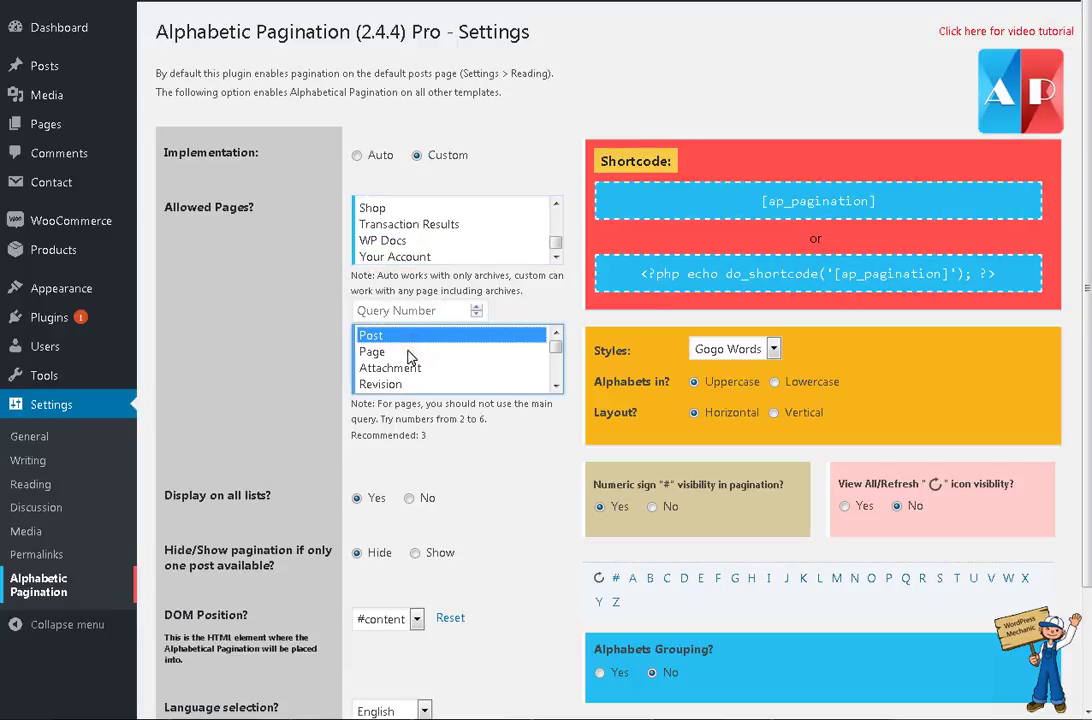
left_click(394, 353)
left_click(385, 340)
left_click(394, 353)
scroll(393, 366, "down", 1)
scroll(393, 368, "down", 3)
scroll(396, 372, "down", 1)
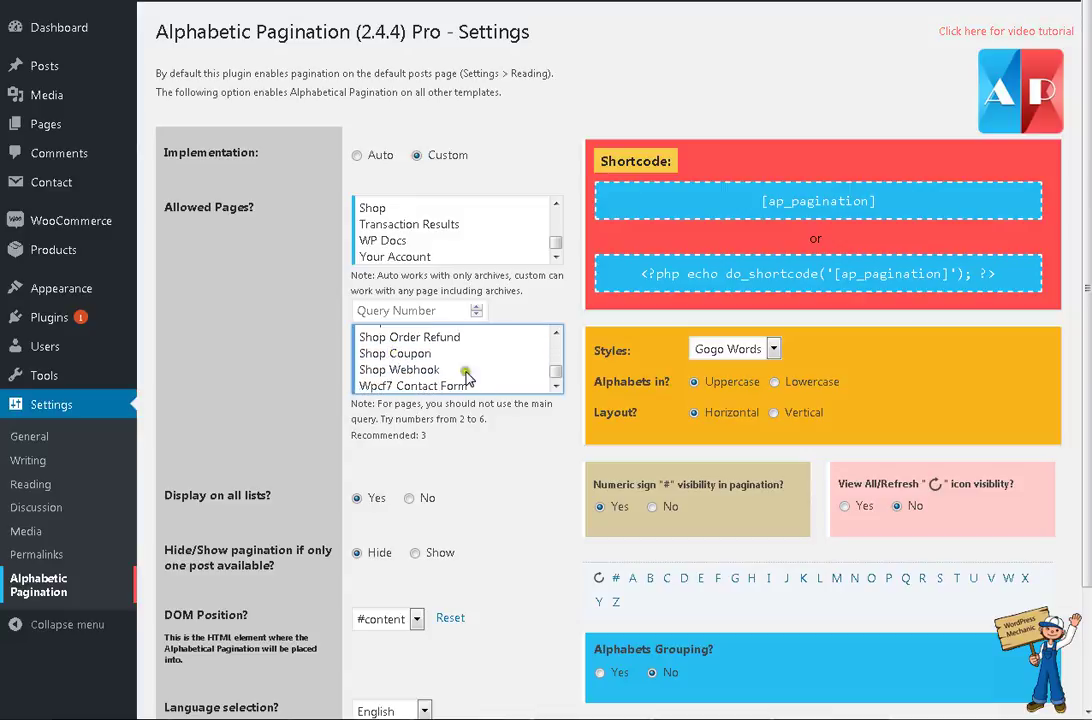
scroll(405, 372, "up", 2)
scroll(415, 370, "up", 2)
scroll(408, 375, "down", 4)
scroll(405, 372, "down", 2)
scroll(424, 287, "up", 2)
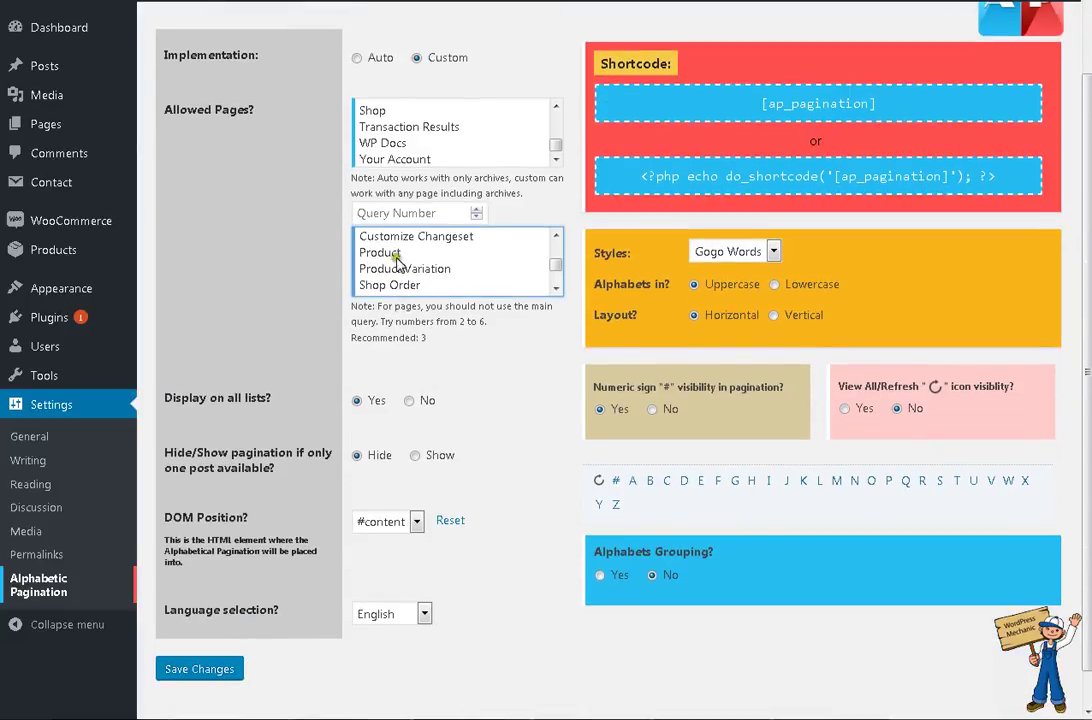
Try the Product, Product Variation and Shop Order post types, then return to Post and Page.
left_click(400, 253)
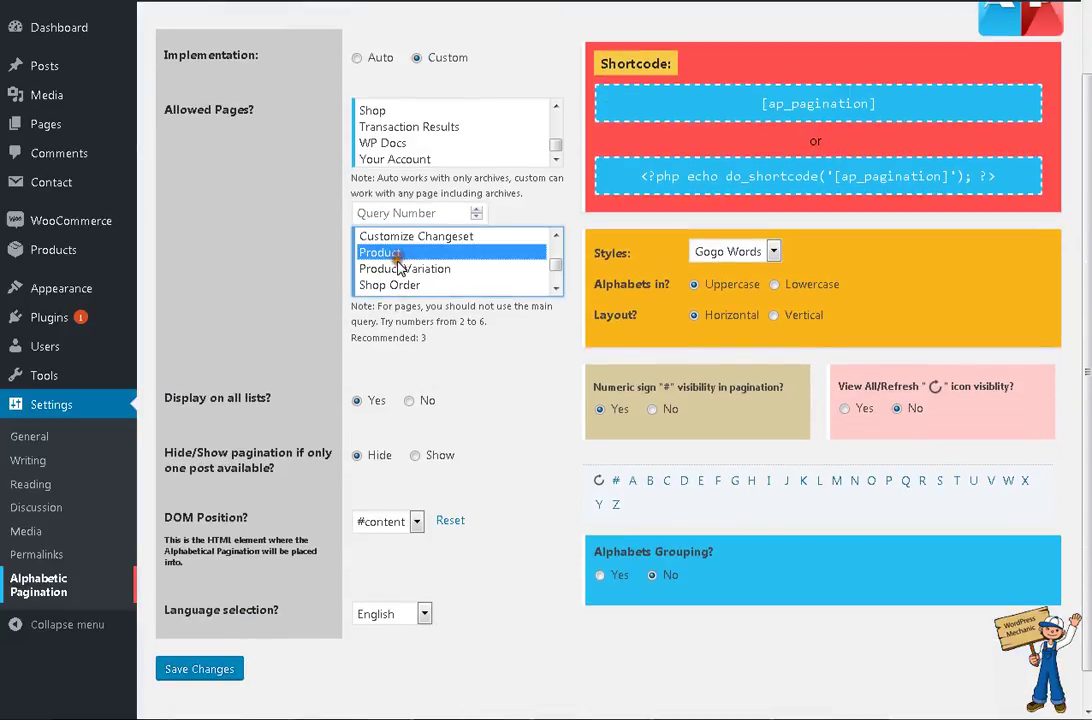
left_click(447, 269)
left_click(462, 285)
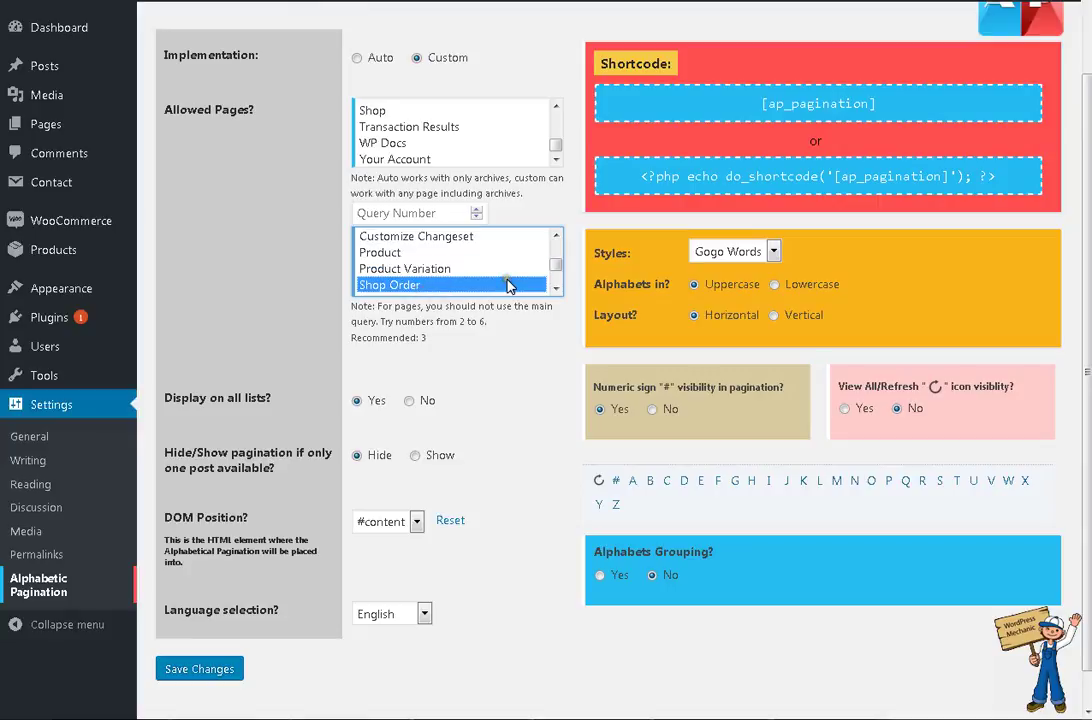
scroll(492, 285, "up", 2)
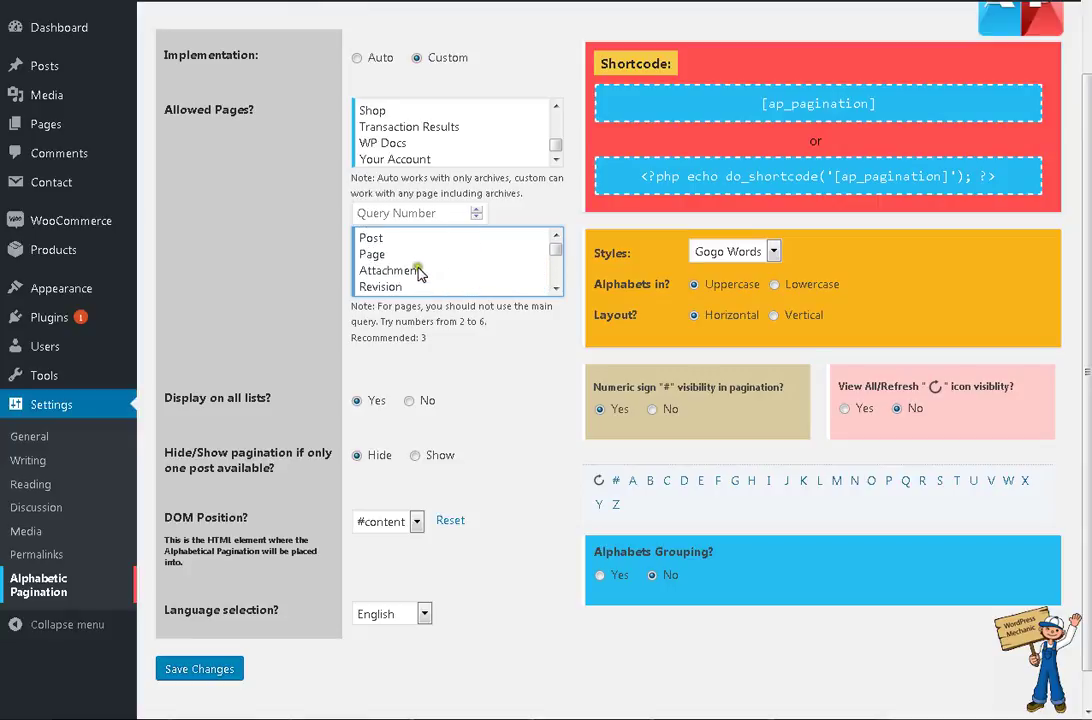
left_click(380, 238)
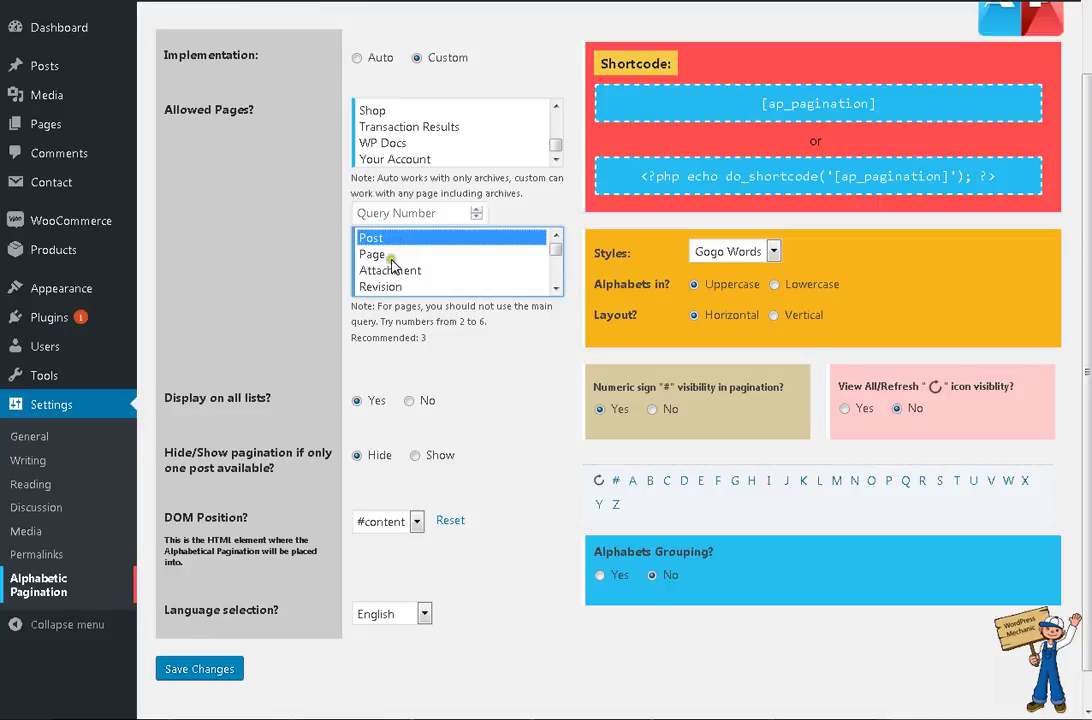
left_click(390, 254)
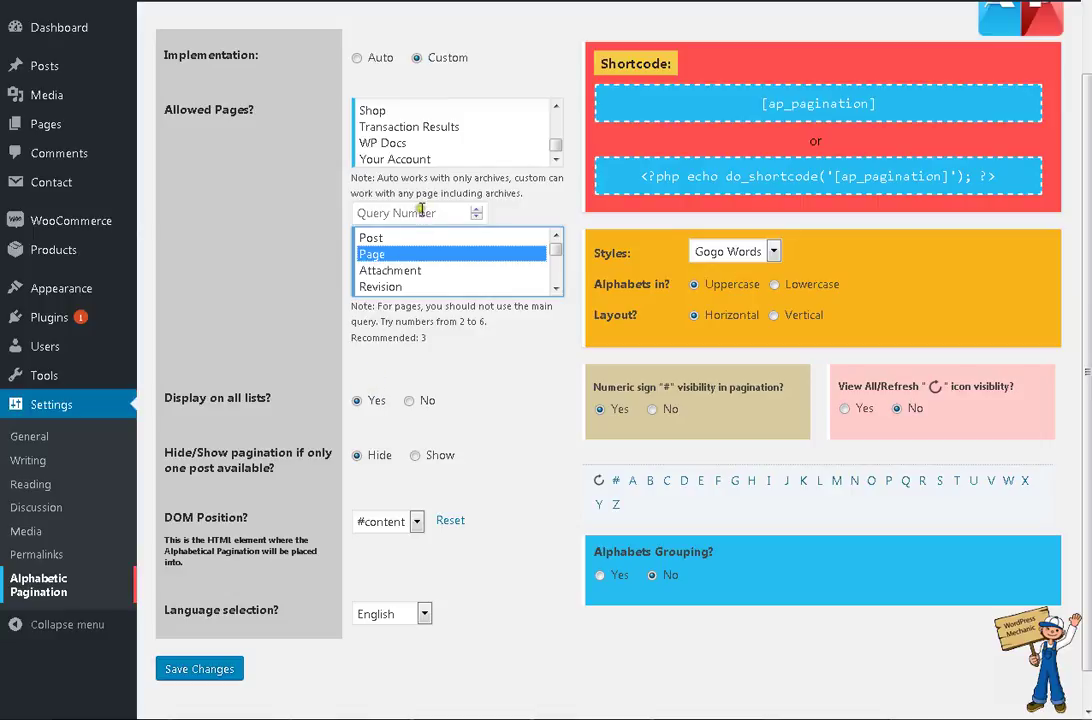
Leave Query Number blank, settle on the Page post type, and save the settings.
left_click(419, 211)
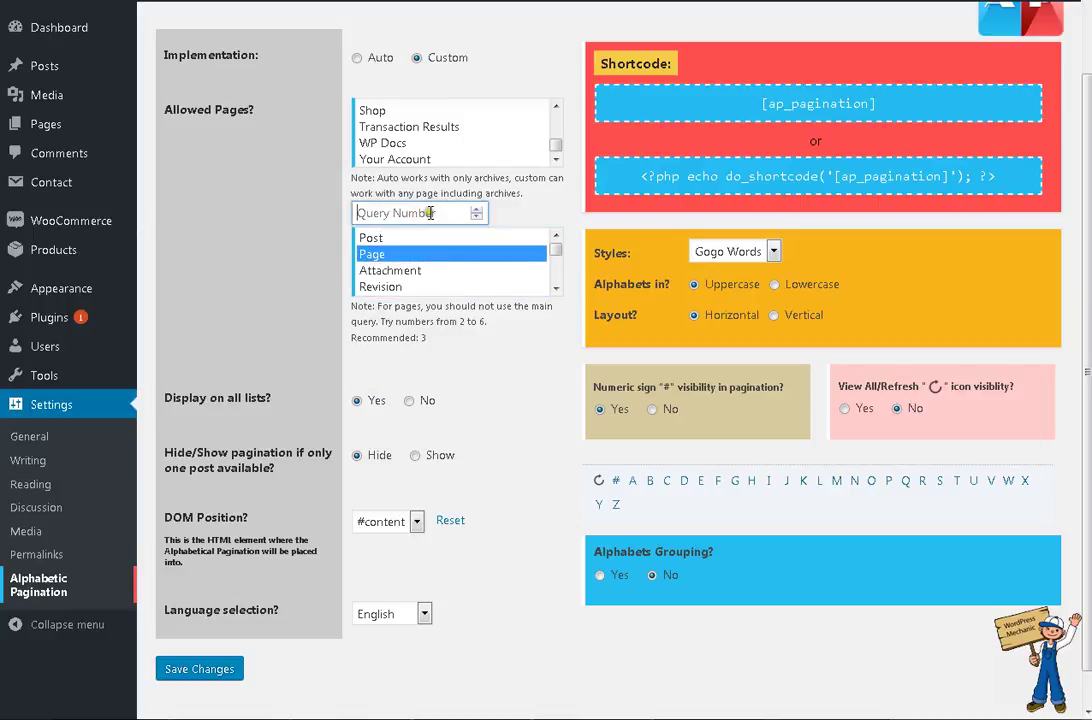
left_click(380, 241)
left_click(374, 254)
left_click(208, 670)
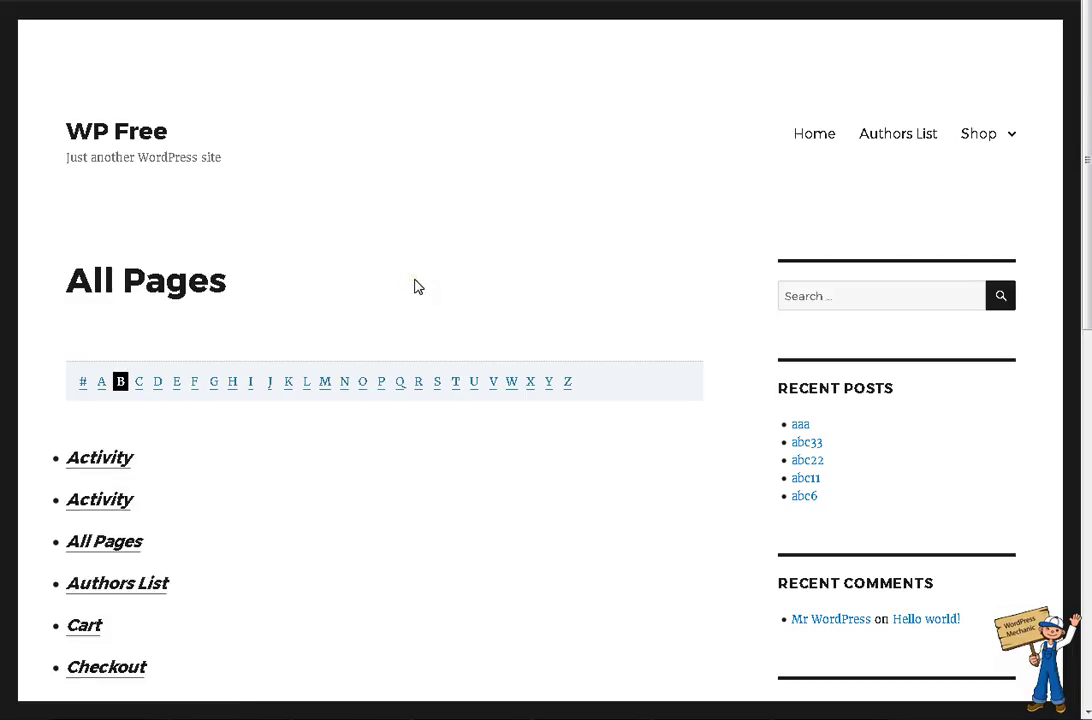
Scroll down and back up the live All Pages page to check the A–Z bar and page list.
scroll(413, 290, "down", 3)
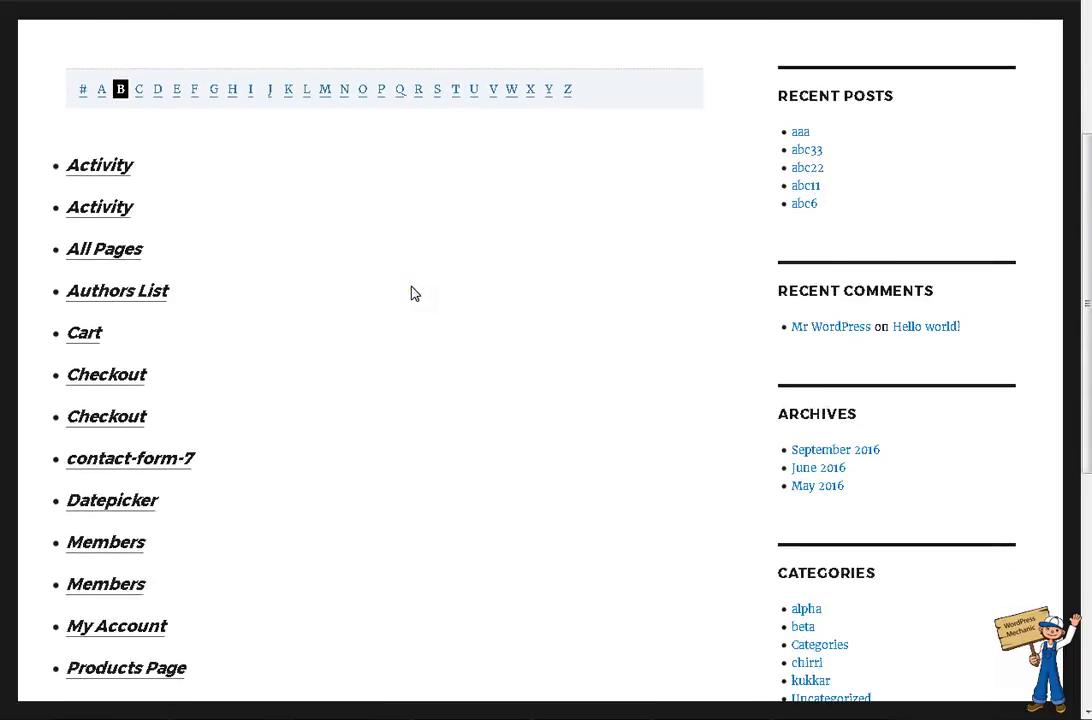
scroll(363, 200, "up", 3)
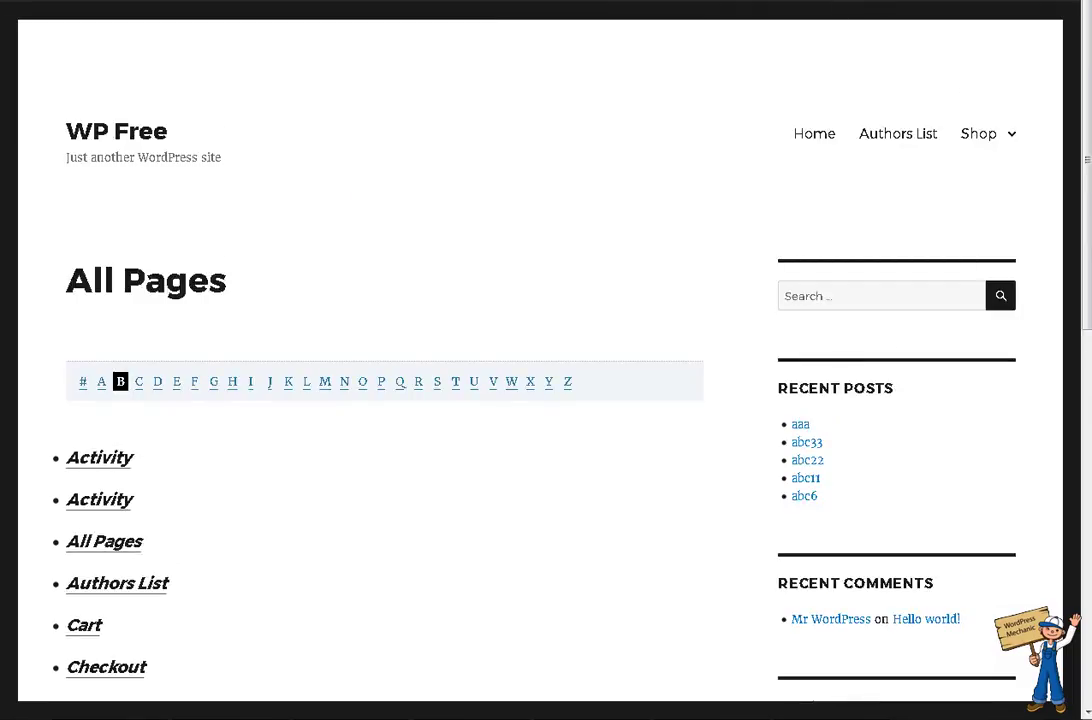
key("ctrl+t")
type("wordpr")
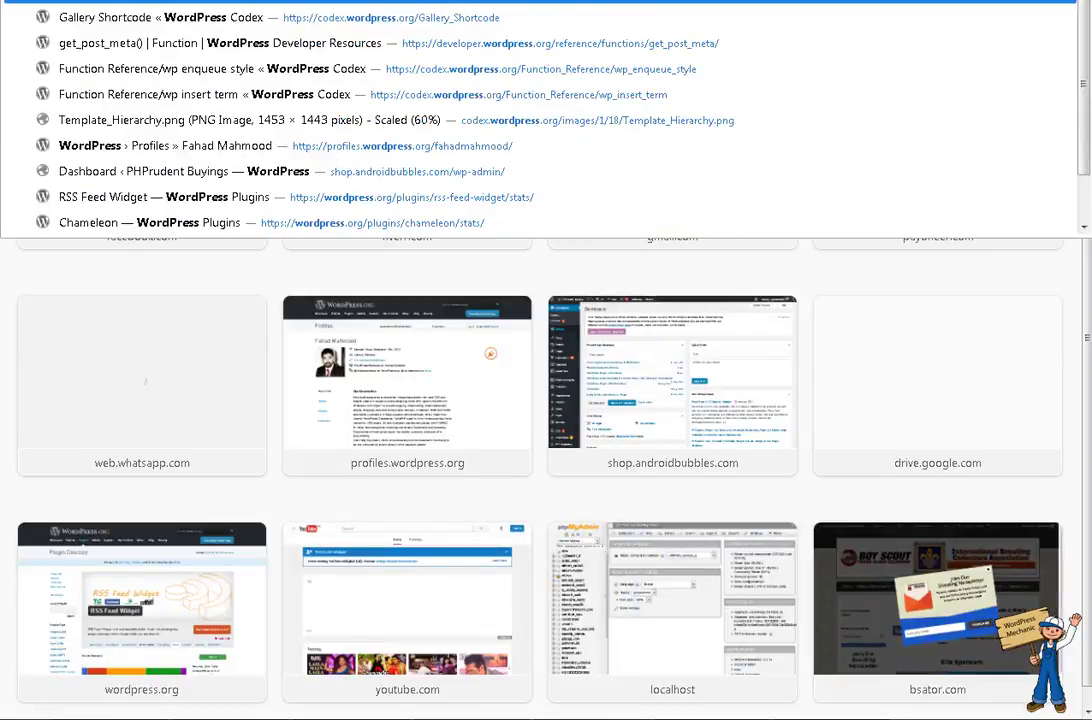
type("s ma")
left_click(237, 95)
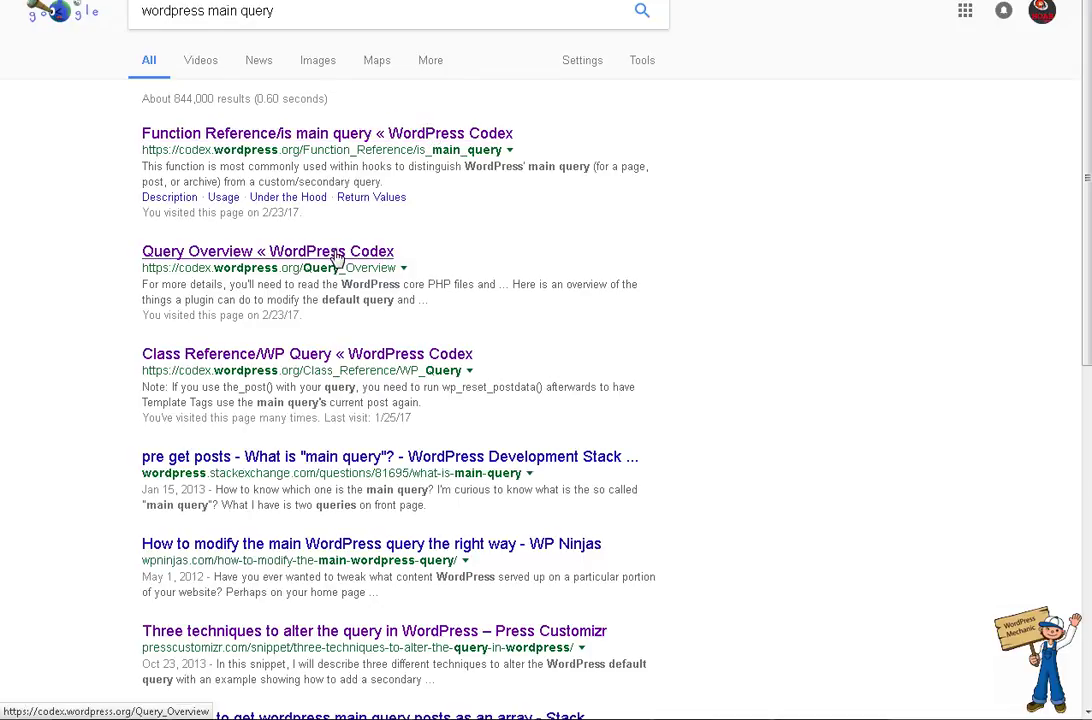
left_click(319, 60)
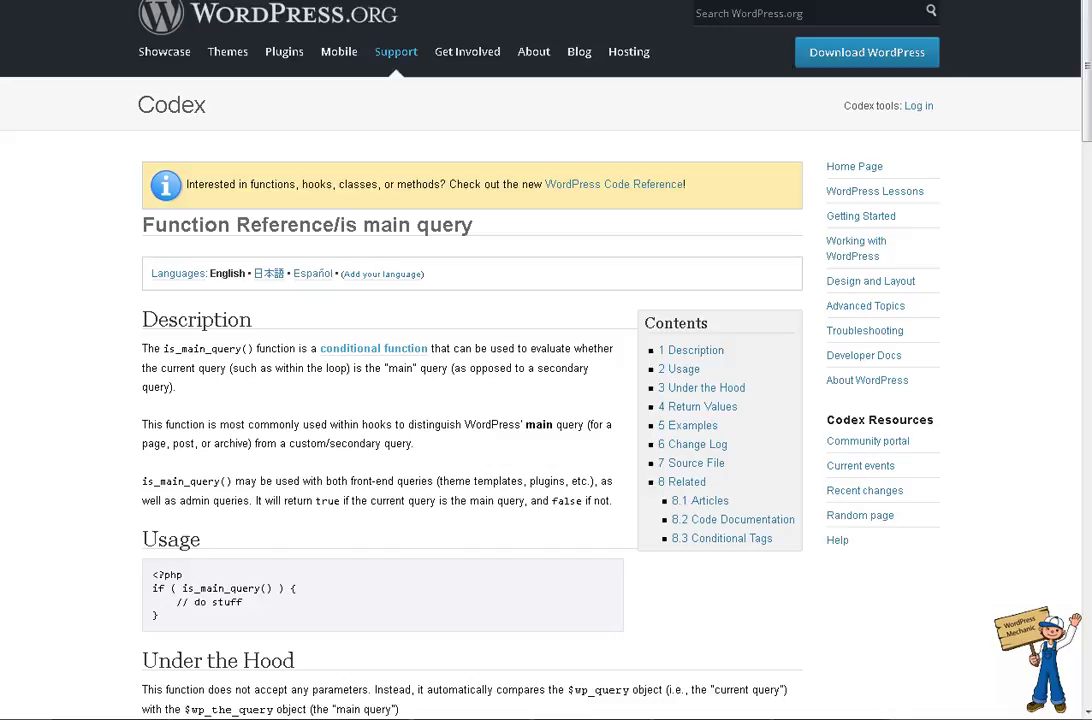
scroll(578, 249, "down", 15)
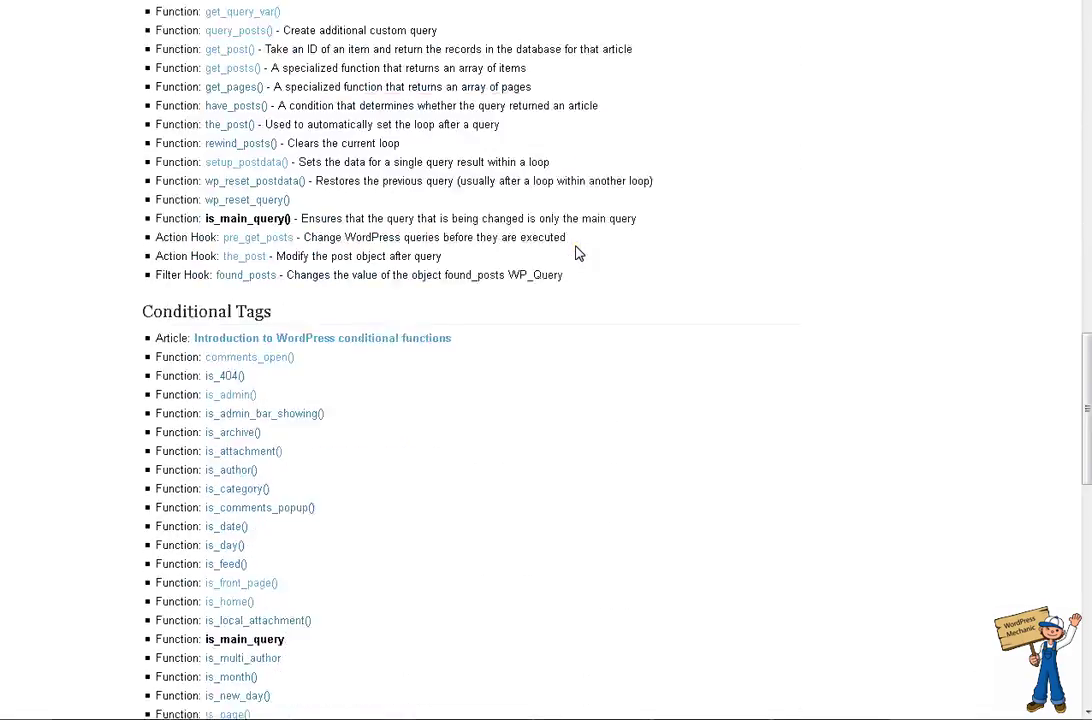
scroll(578, 253, "down", 1)
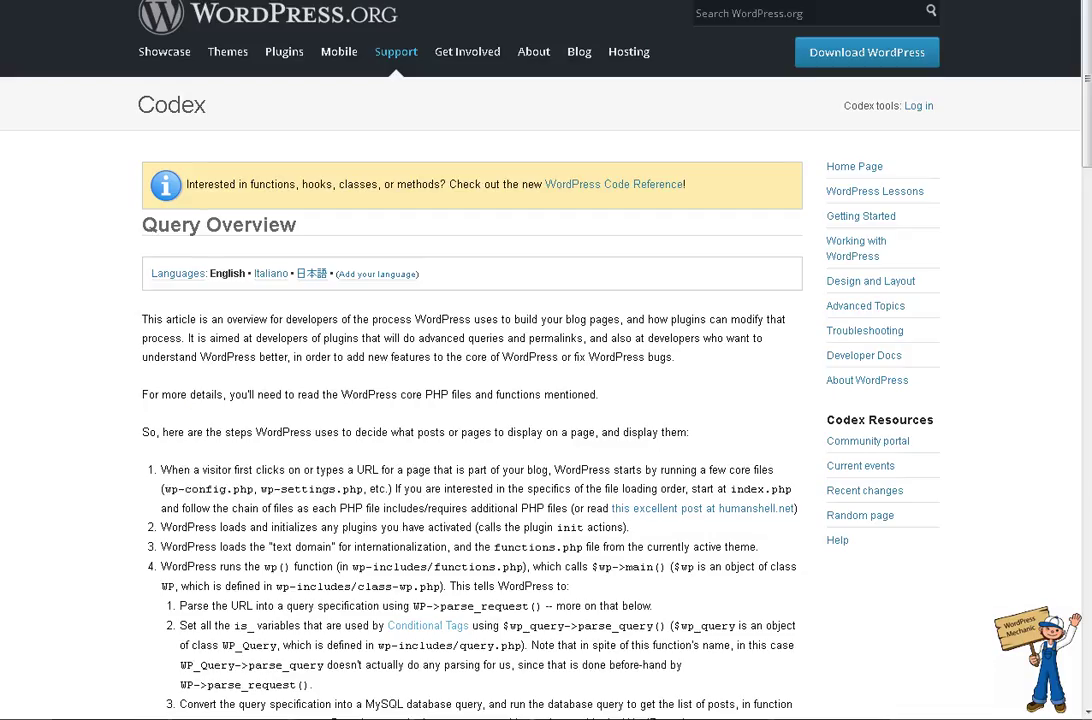
scroll(685, 86, "down", 15)
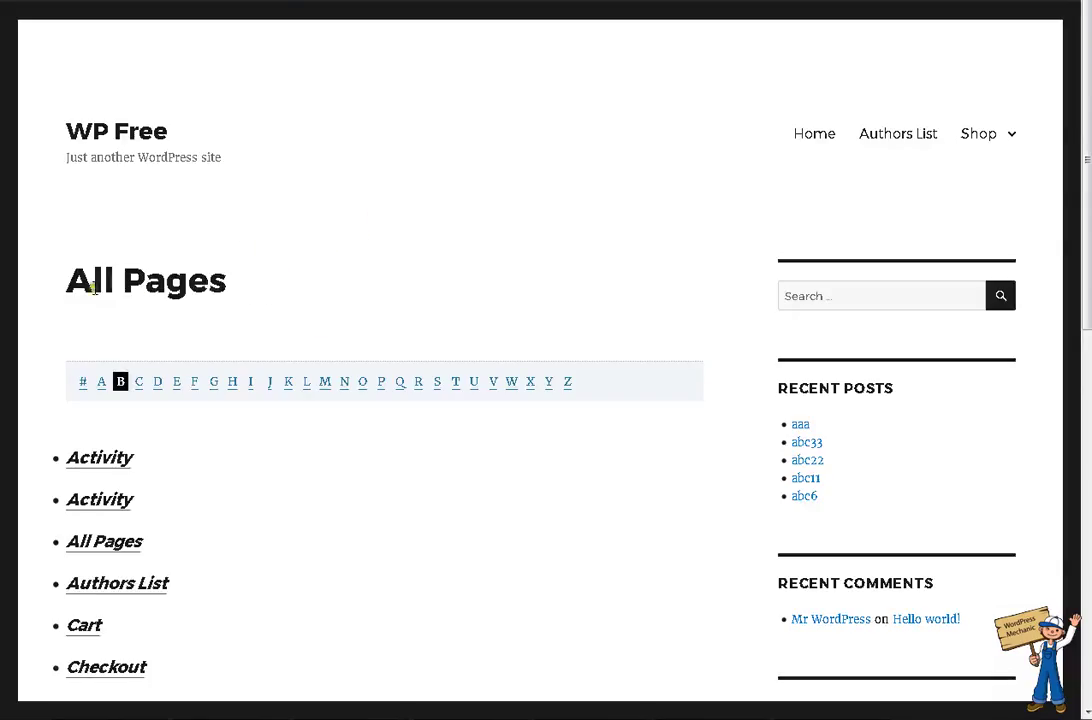
Highlight part of the All Pages heading, then clear the highlight.
left_click_drag(92, 283, 203, 283)
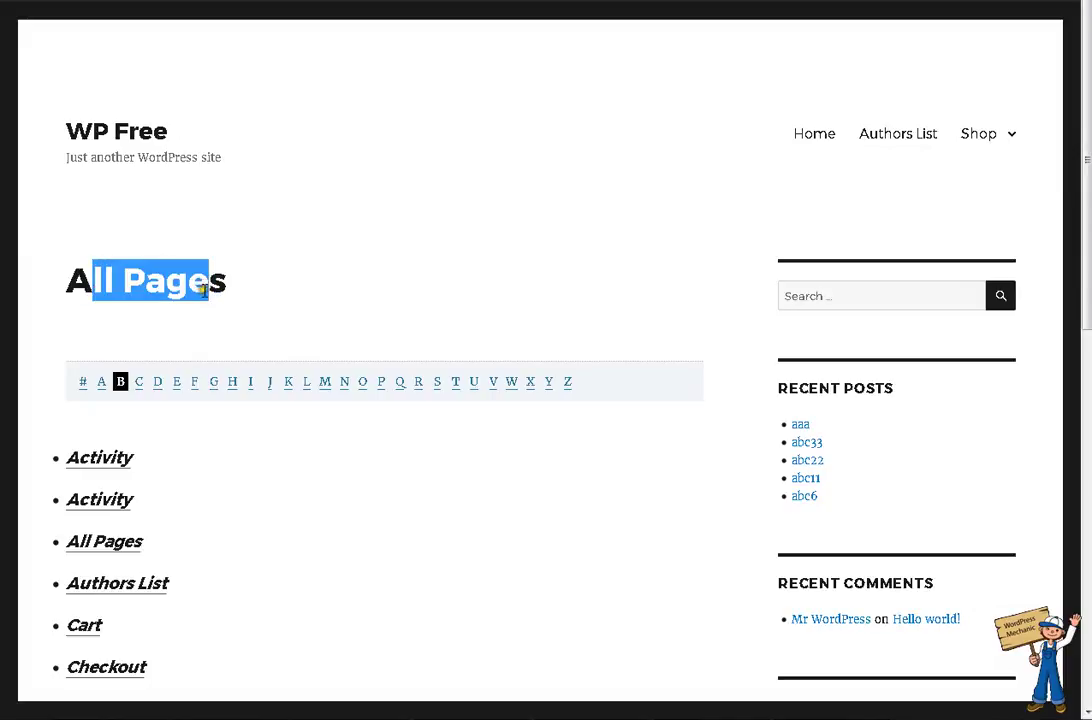
left_click(201, 285)
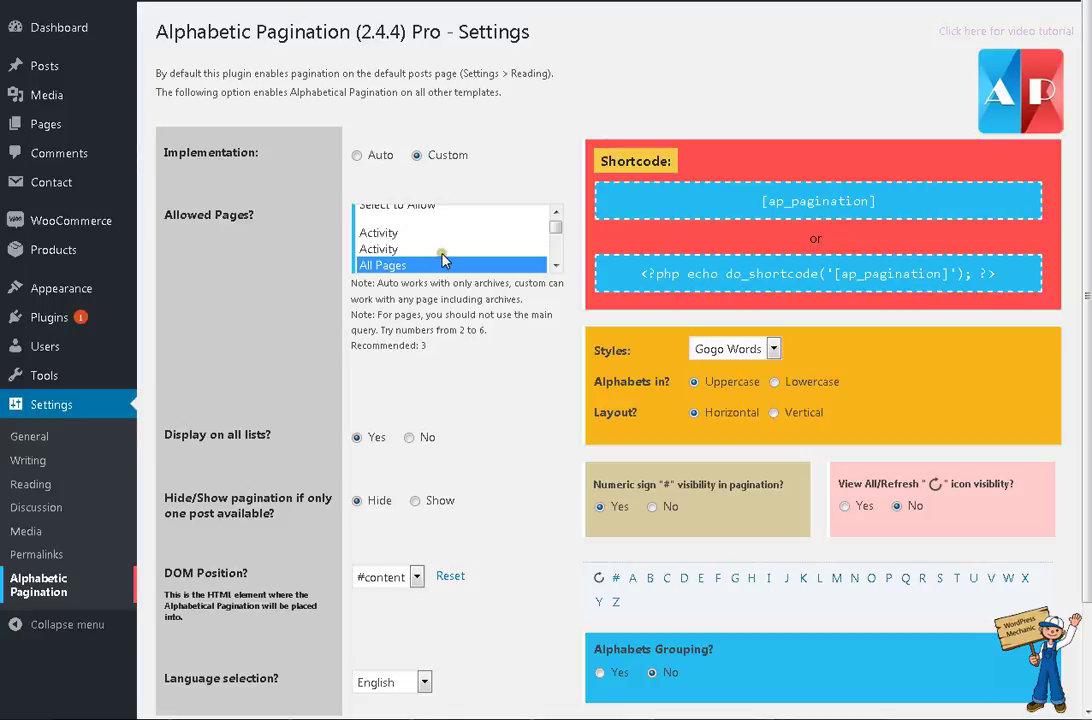
Allow All Pages, set Query Number to 2, choose the Page post type, and save.
left_click(434, 262)
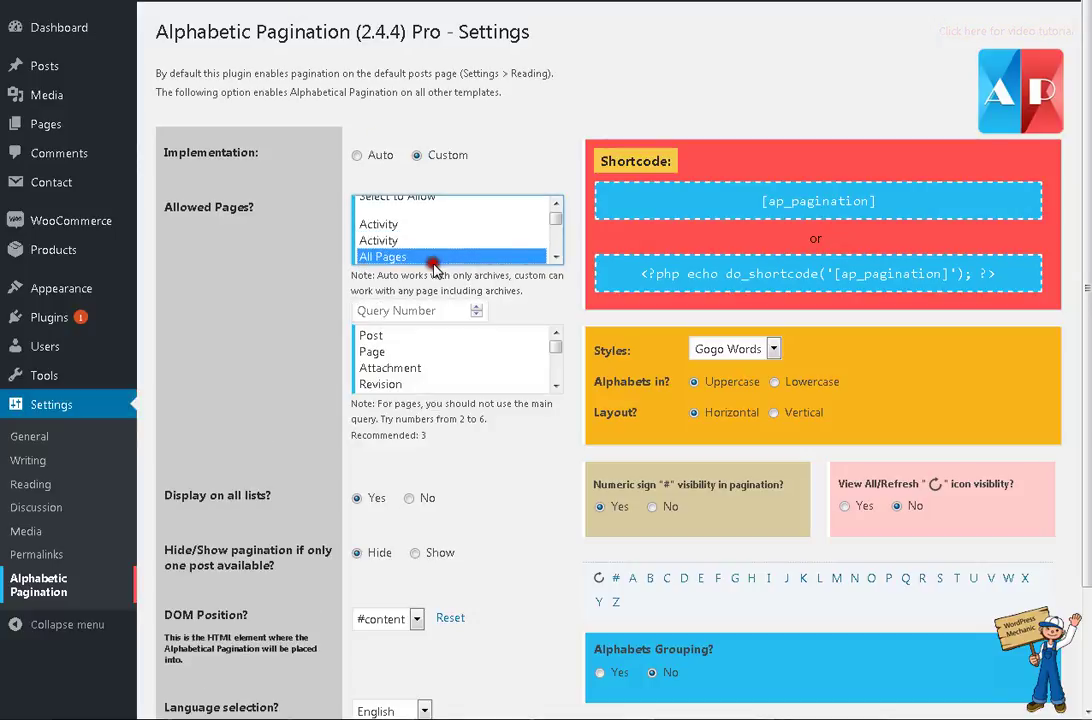
left_click(422, 310)
type("3")
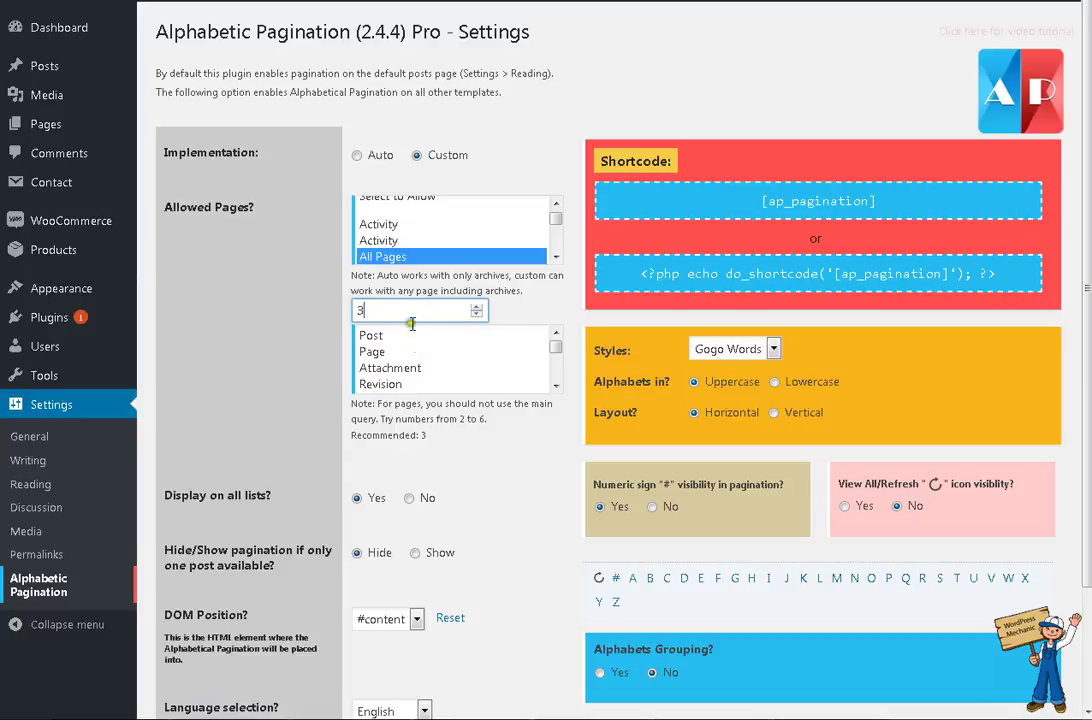
double_click(413, 316)
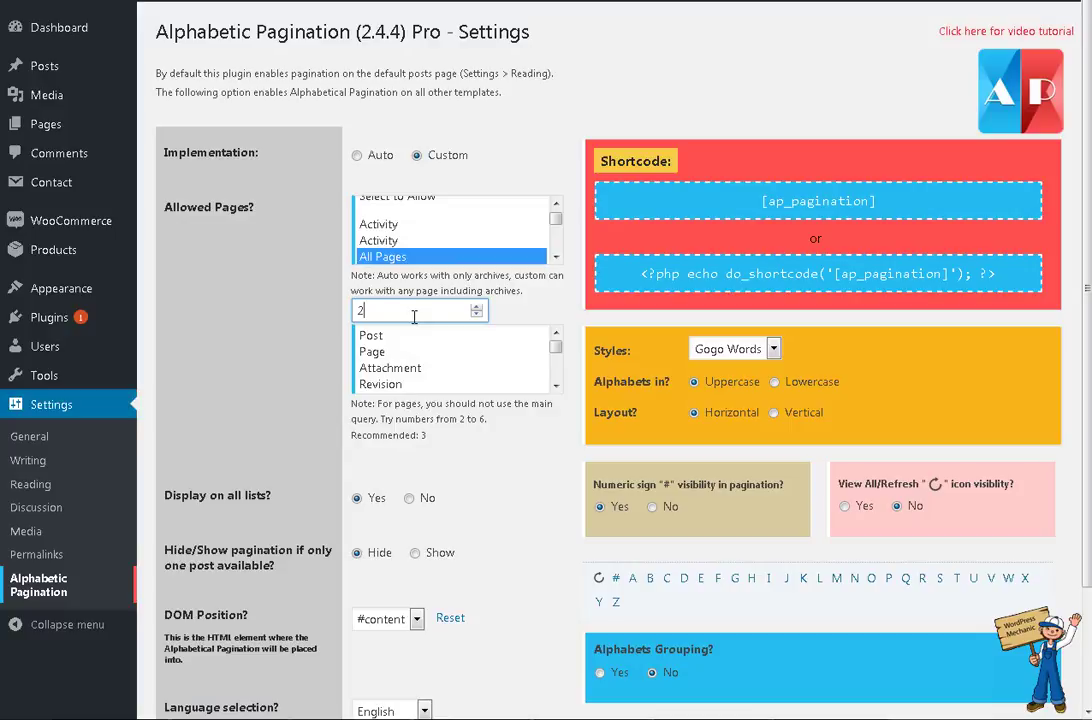
type("2")
left_click(499, 116)
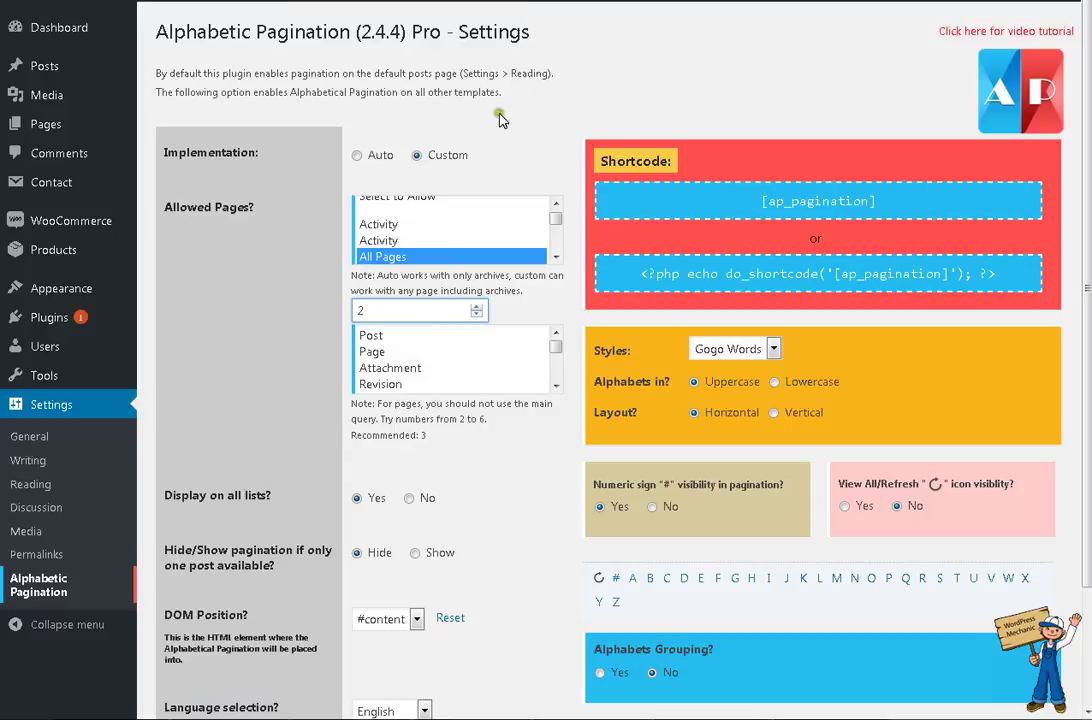
left_click(391, 358)
left_click(391, 356)
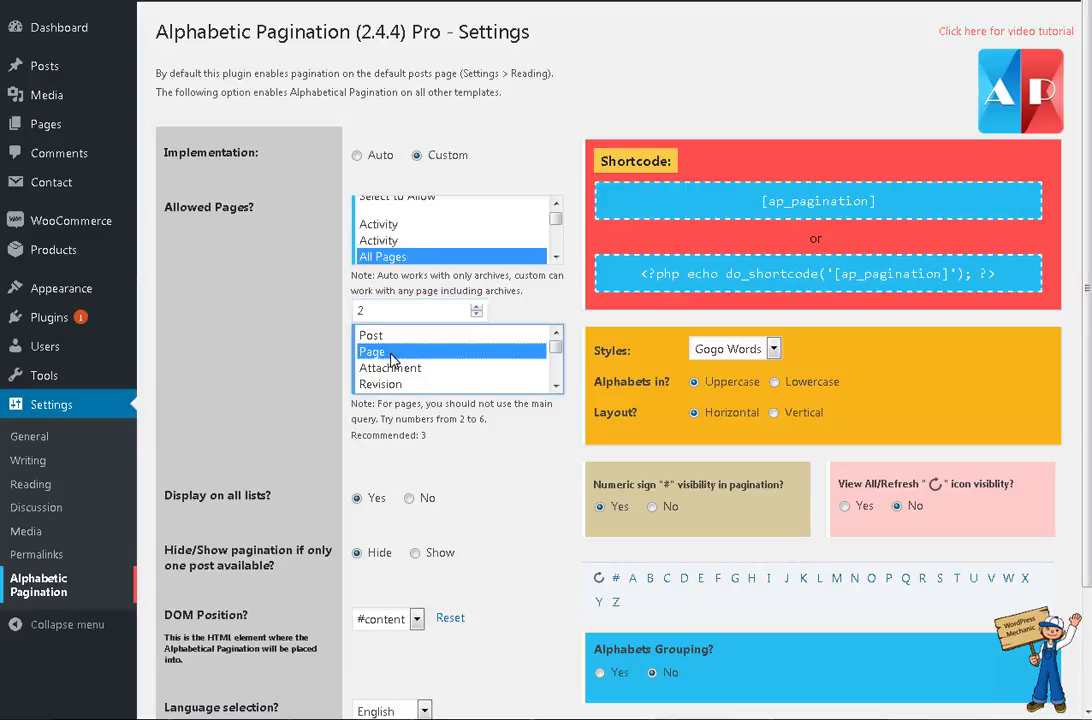
scroll(340, 430, "down", 3)
left_click(188, 636)
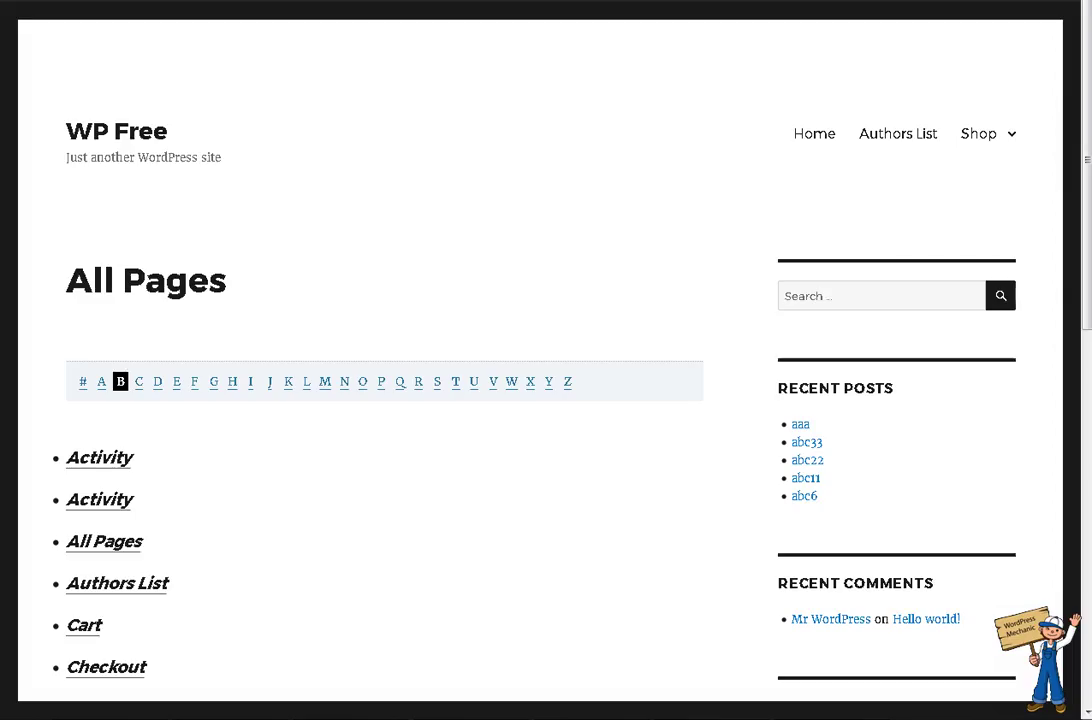
Reload All Pages and filter its list by the letter C, then by D.
key("F5")
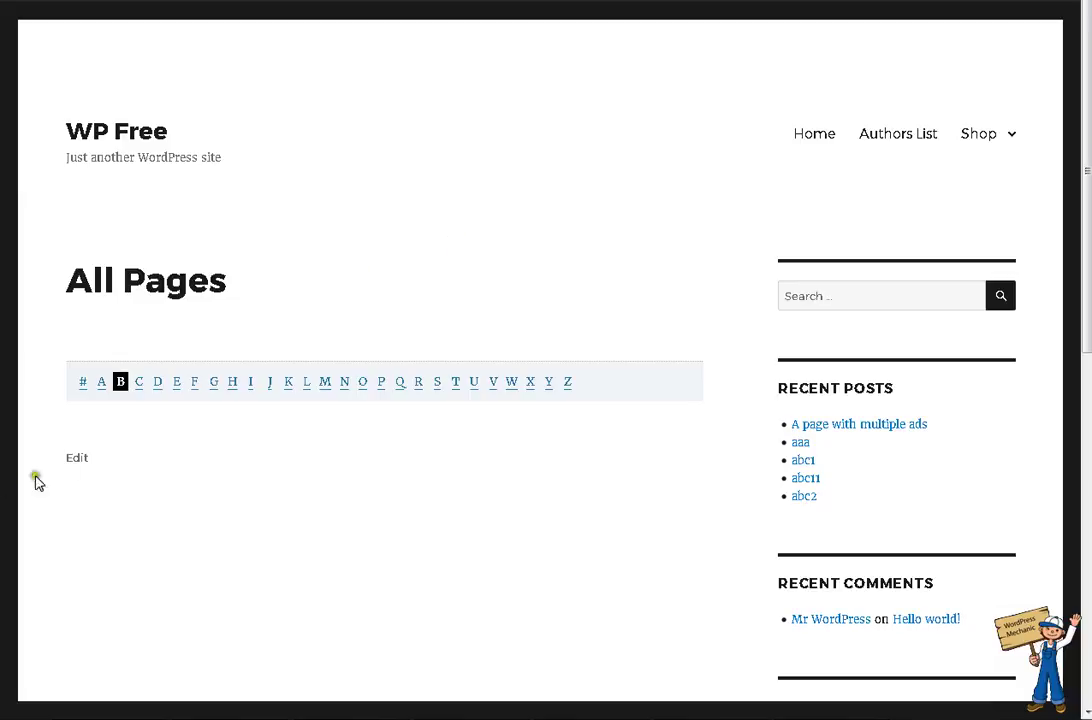
left_click(138, 386)
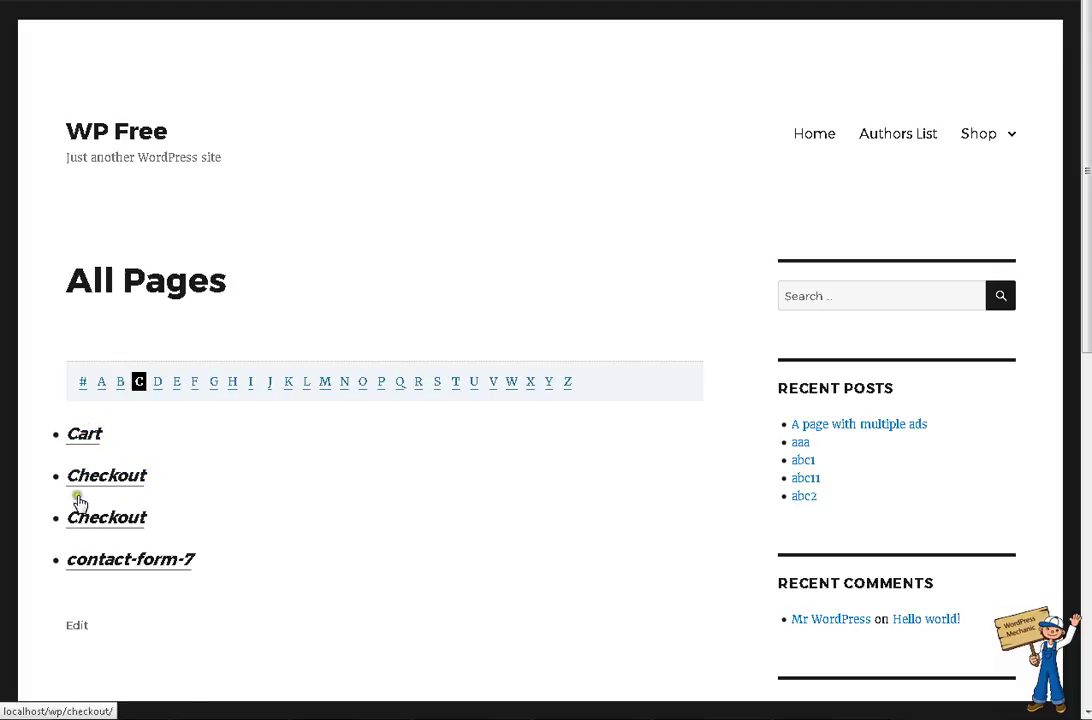
left_click(157, 383)
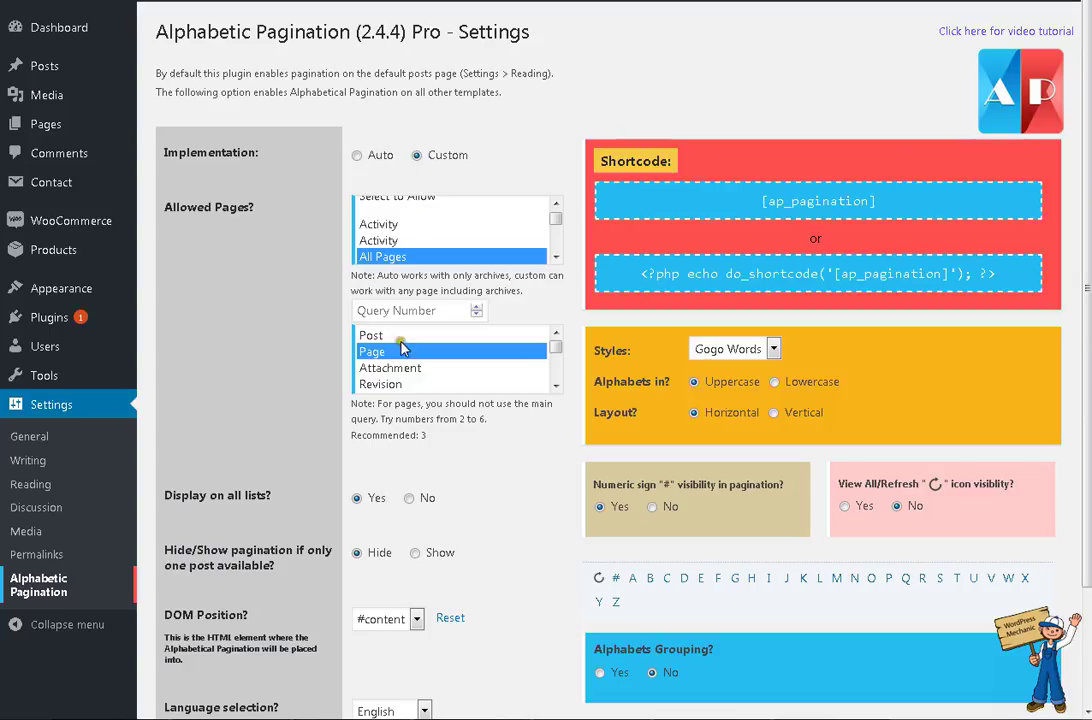
Save the pagination settings with Post as the post type and check All Pages' D filter.
left_click(402, 337)
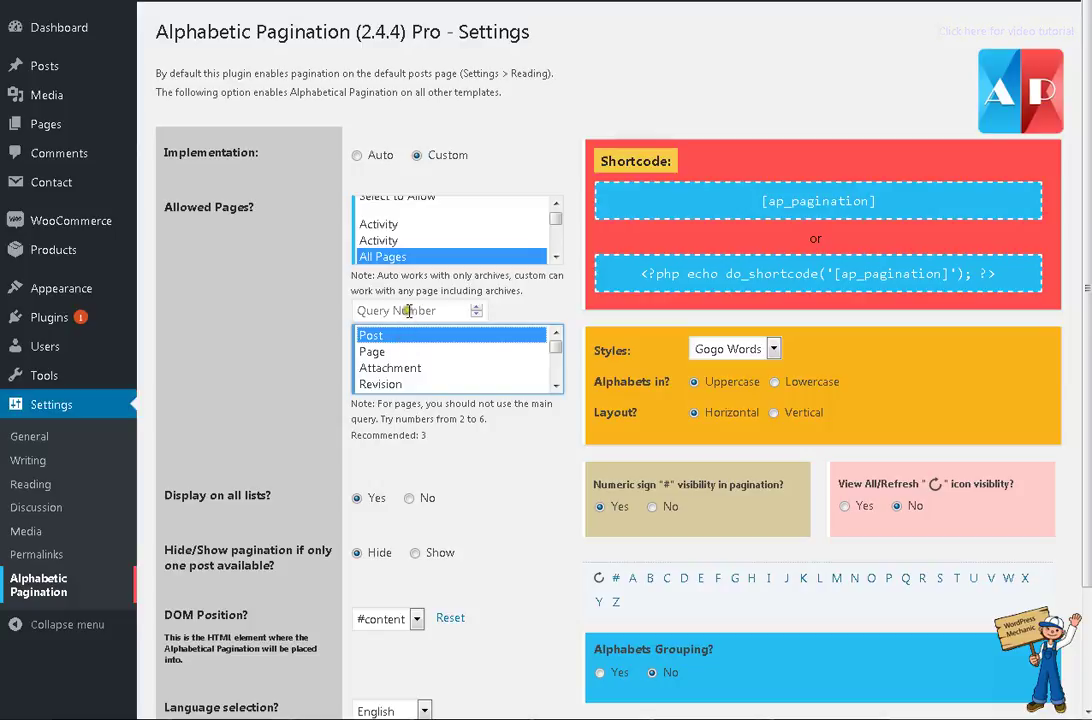
left_click(402, 351)
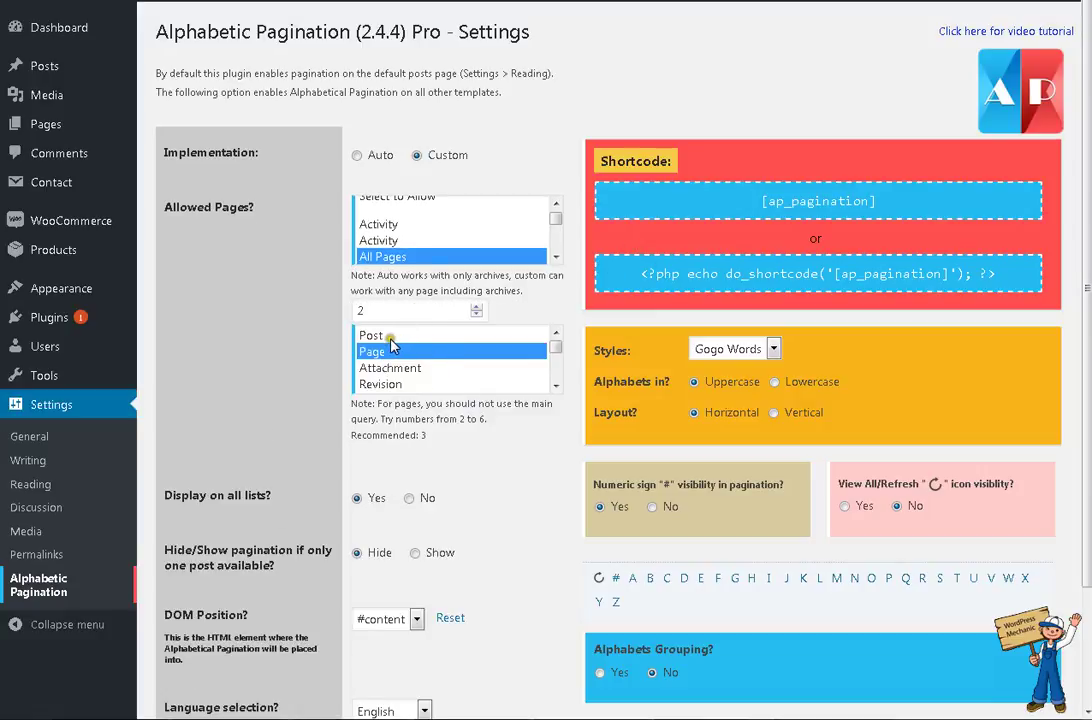
left_click(389, 337)
scroll(410, 400, "down", 2)
left_click(220, 628)
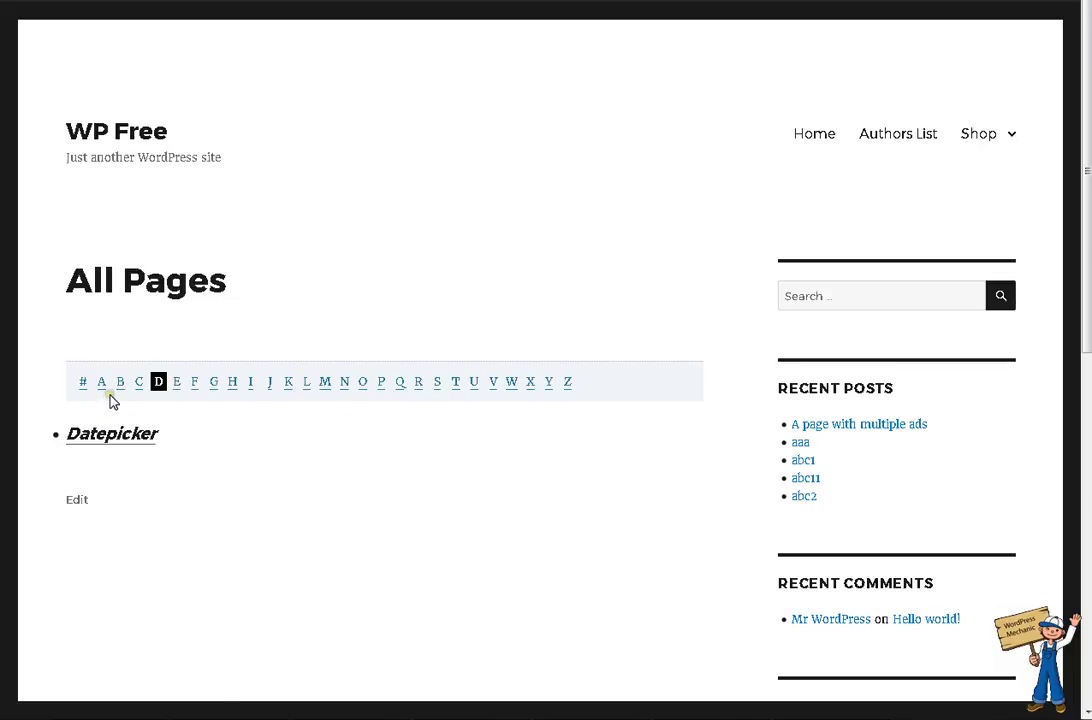
left_click(111, 396)
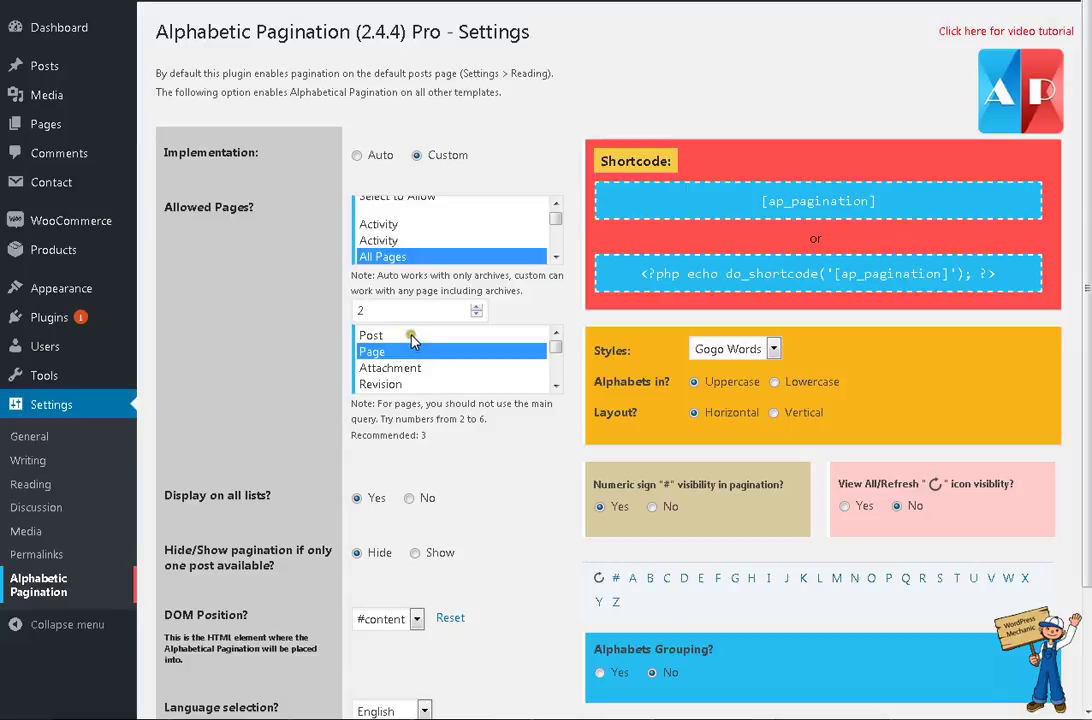
Select both Post and Page as post types, then point out Datepicker in the D results.
left_click(412, 335, "ctrl")
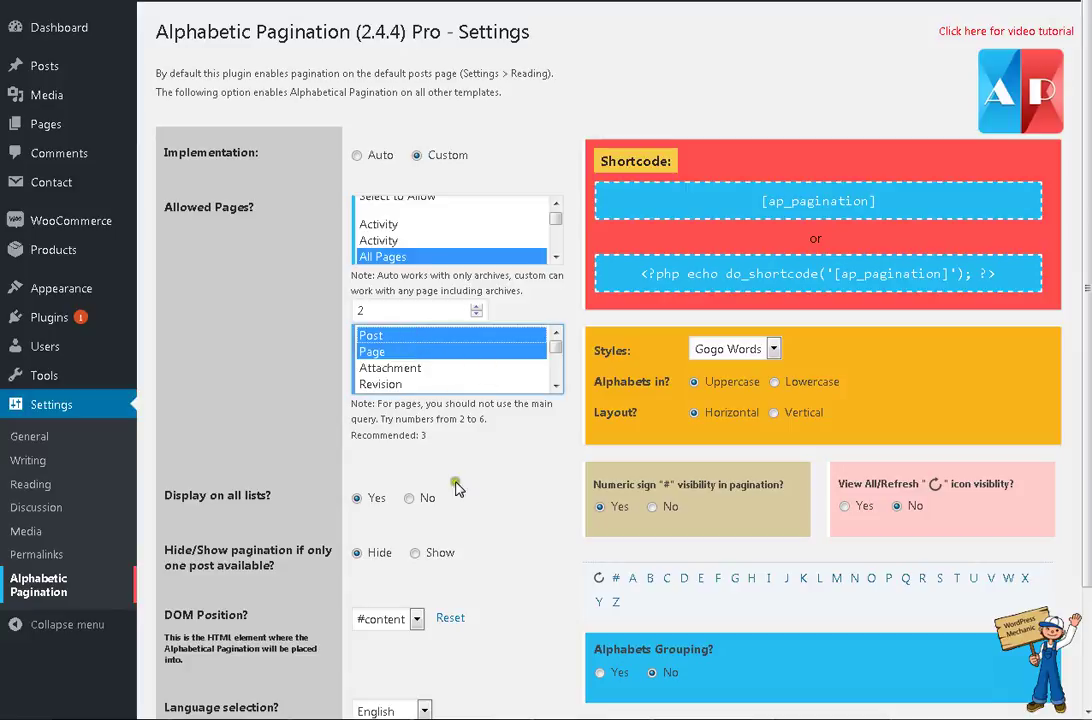
left_click(448, 308)
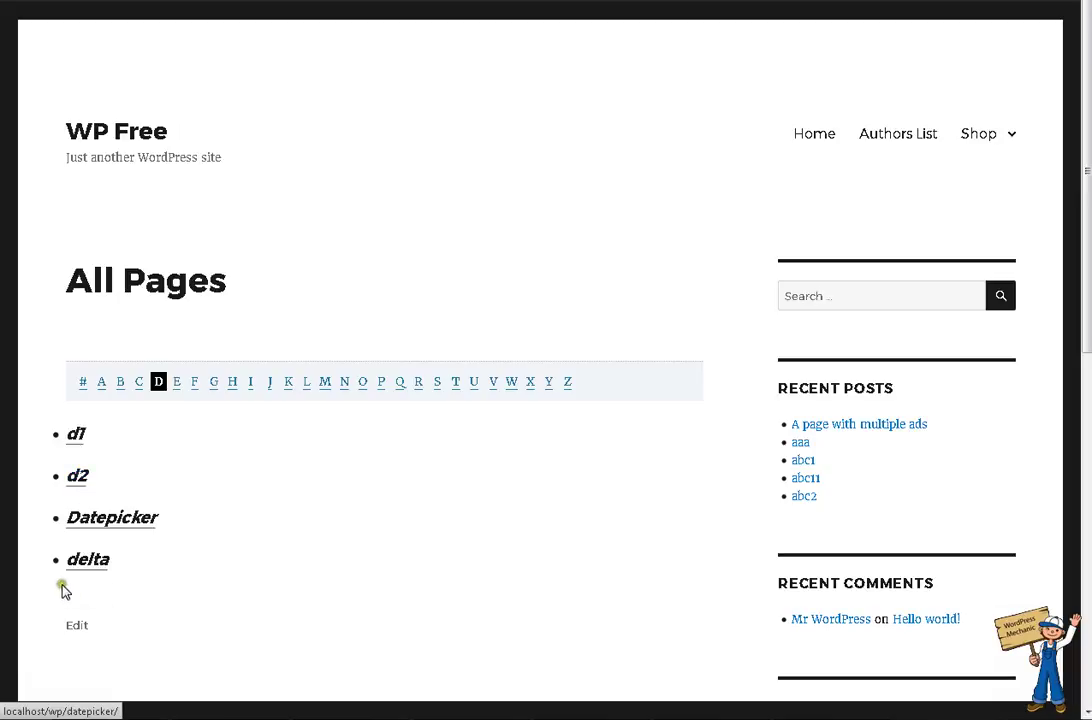
left_click_drag(185, 521, 80, 525)
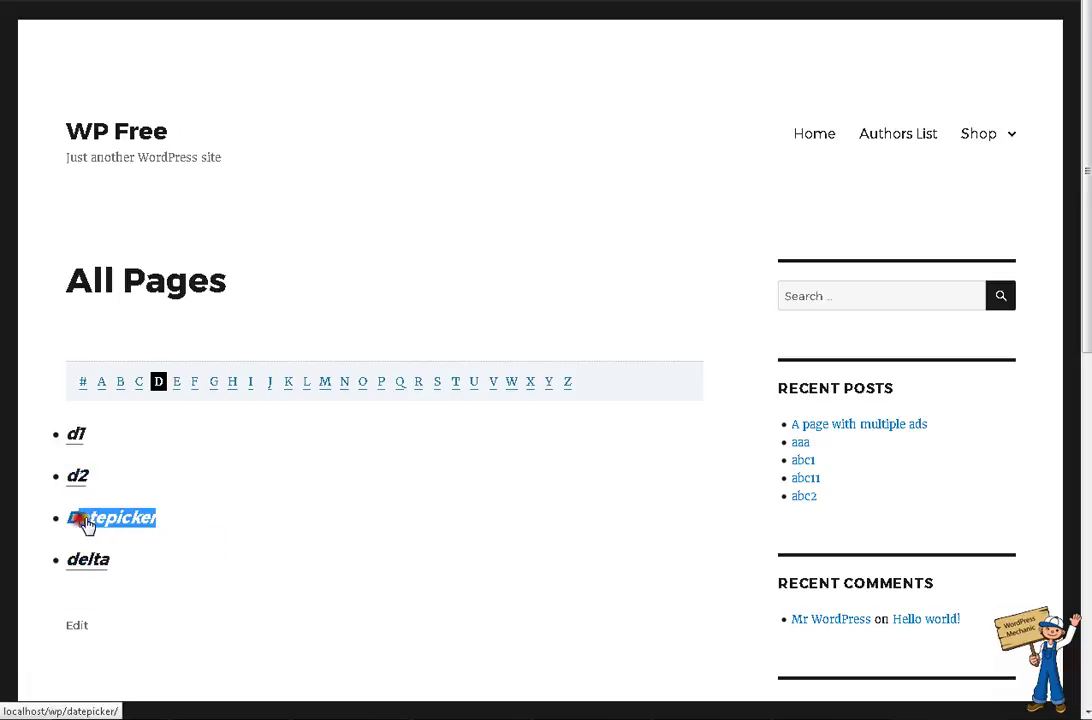
left_click(253, 461)
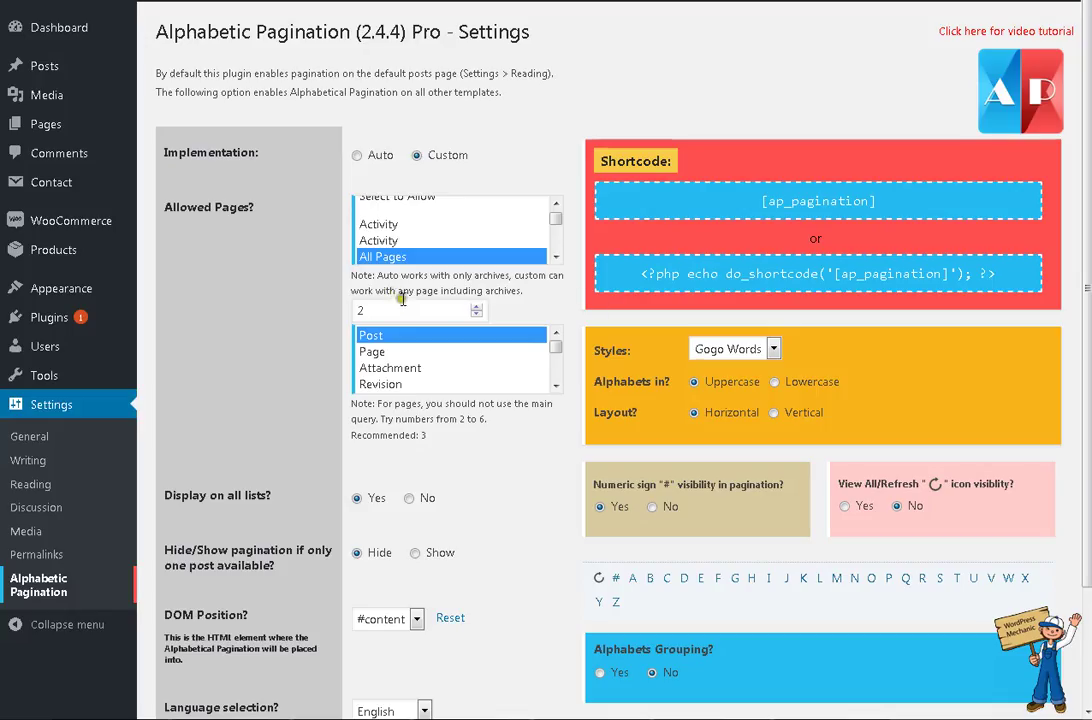
Change the query number from 2 to 1 and save, producing the page-not-found error.
left_click(404, 304)
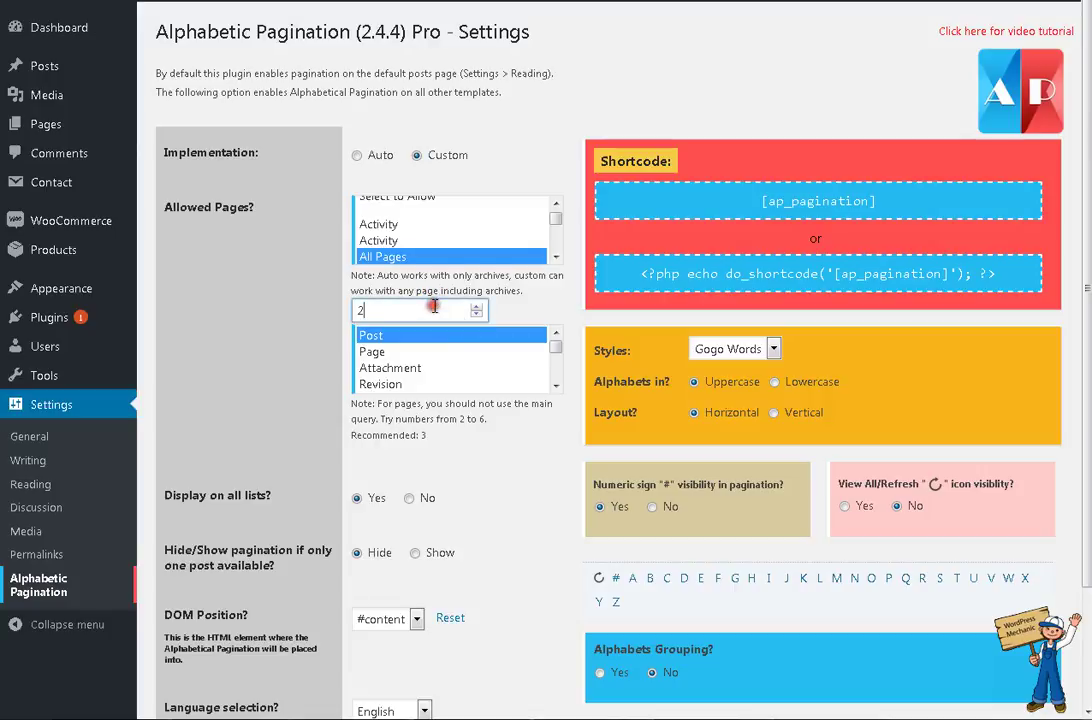
key("BackSpace")
type("1")
key("Return")
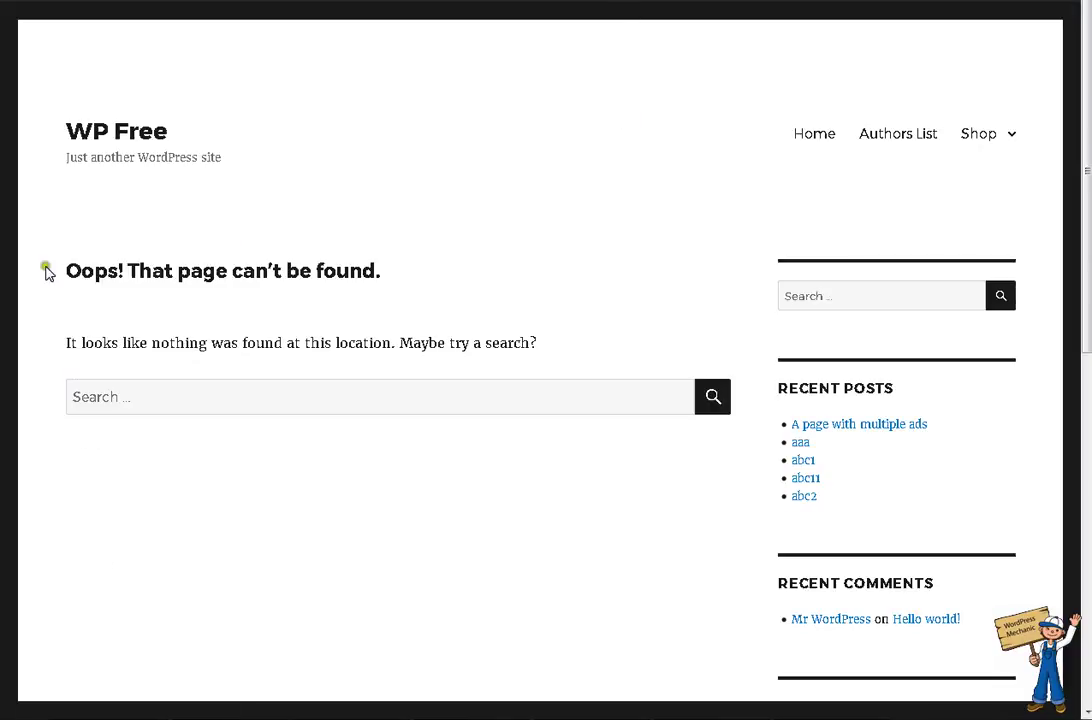
left_click_drag(80, 270, 392, 275)
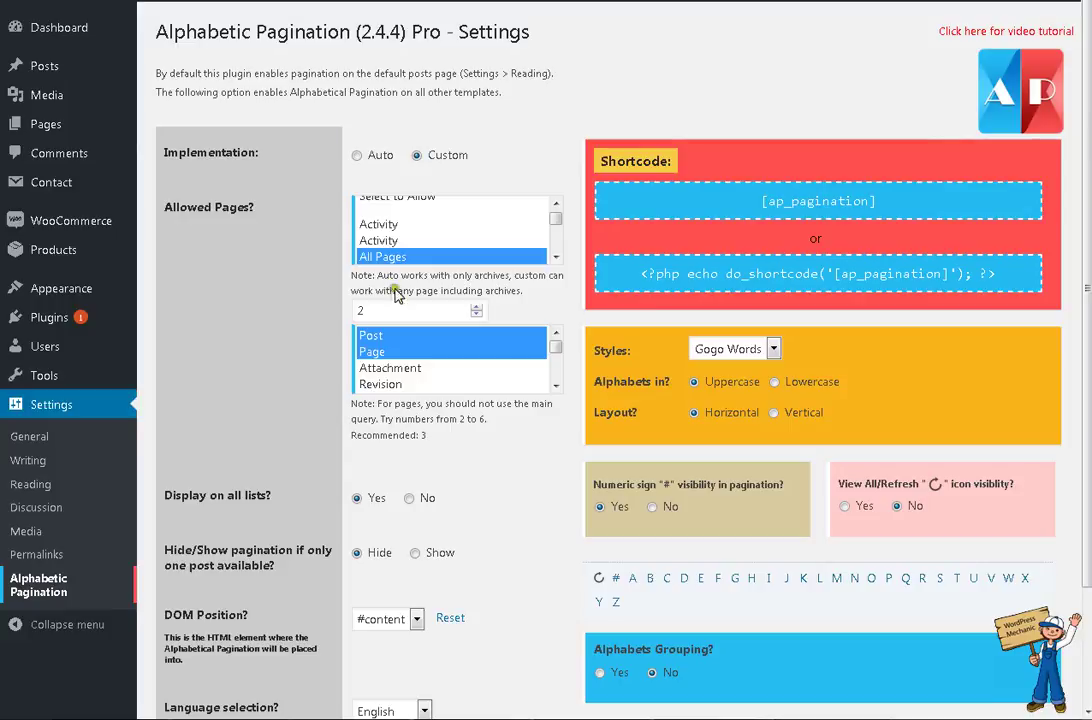
Save query number 2 again and review the D results: d1, d2, Datepicker and delta.
double_click(400, 309)
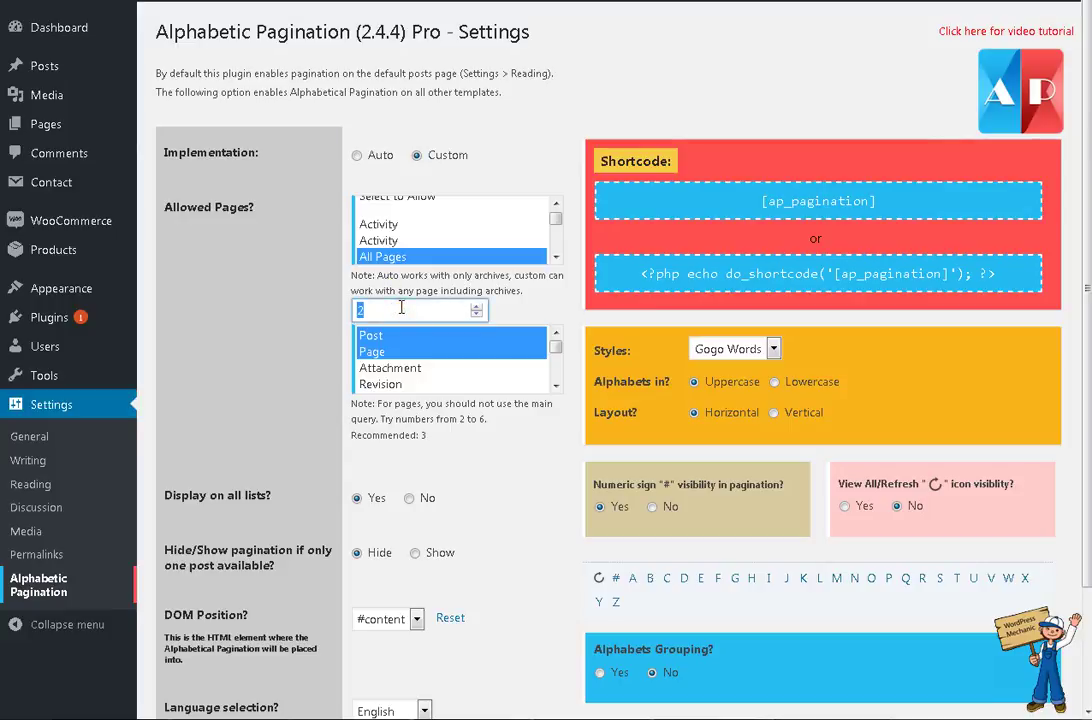
key("Return")
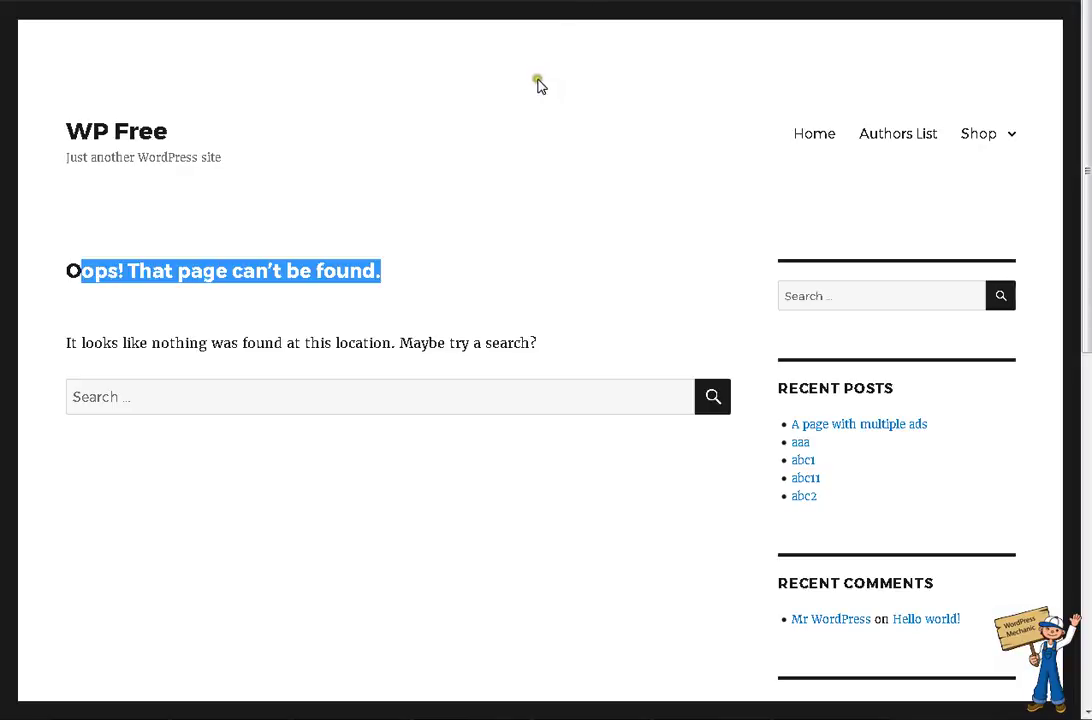
left_click(539, 82)
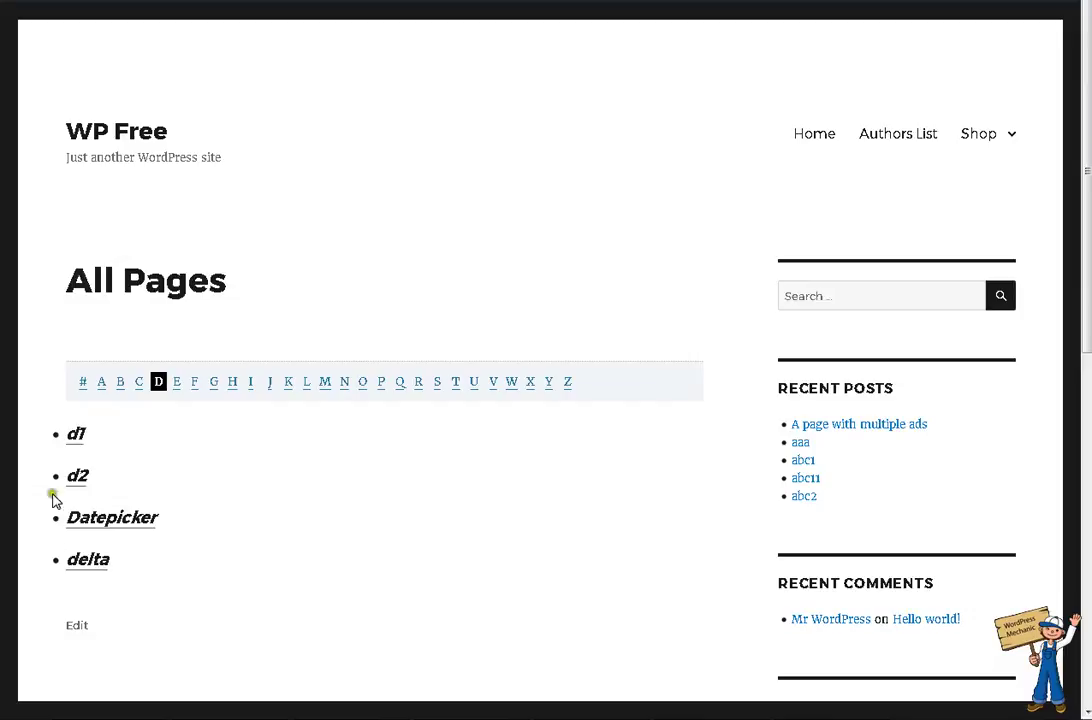
left_click_drag(88, 293, 183, 451)
scroll(154, 524, "down", 5)
scroll(155, 529, "up", 5)
left_click(188, 478)
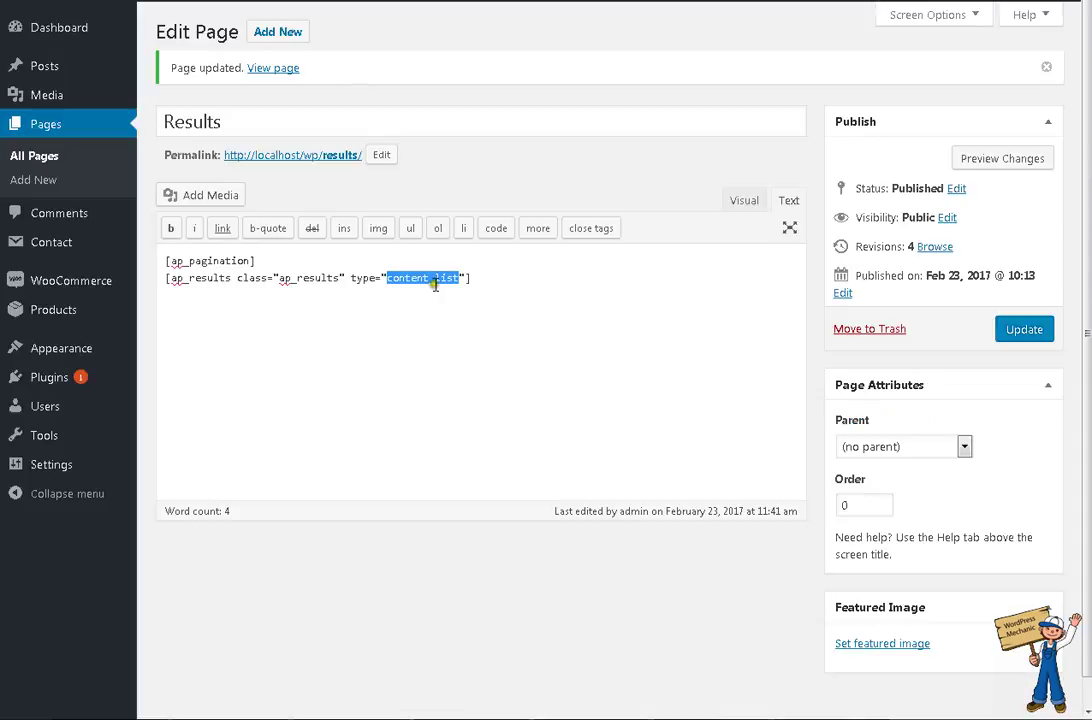
Highlight the [ap_pagination] and [ap_results class="ap_results" type="content_list"] shortcode lines.
left_click_drag(256, 261, 17, 258)
left_click_drag(519, 278, 17, 308)
left_click(481, 289)
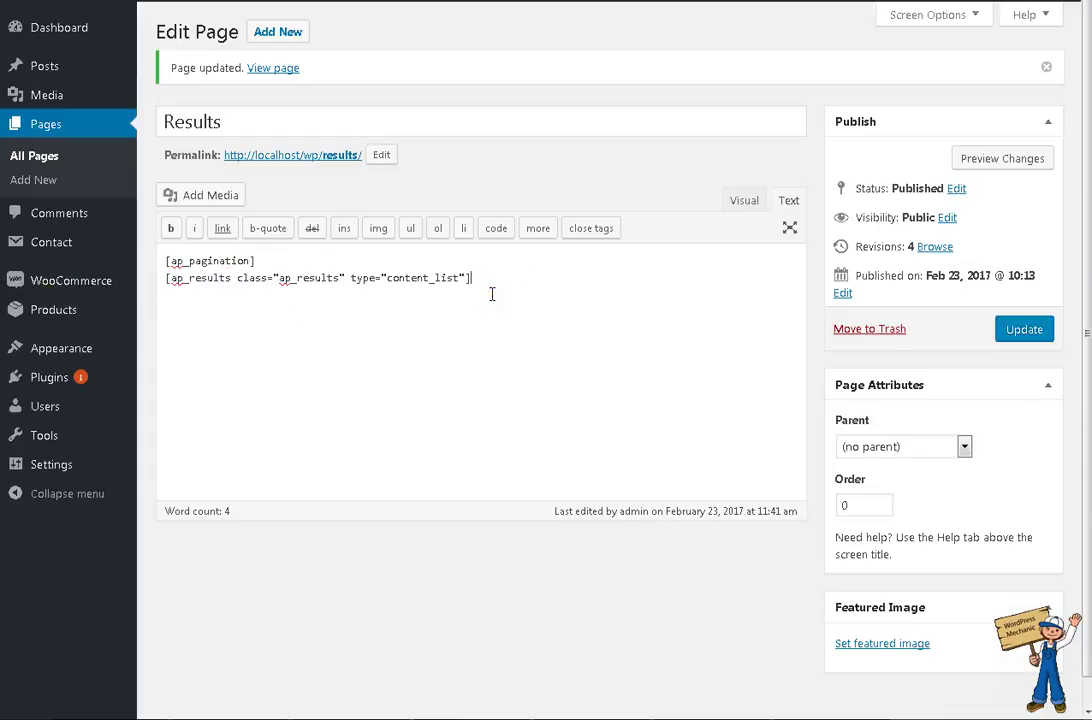